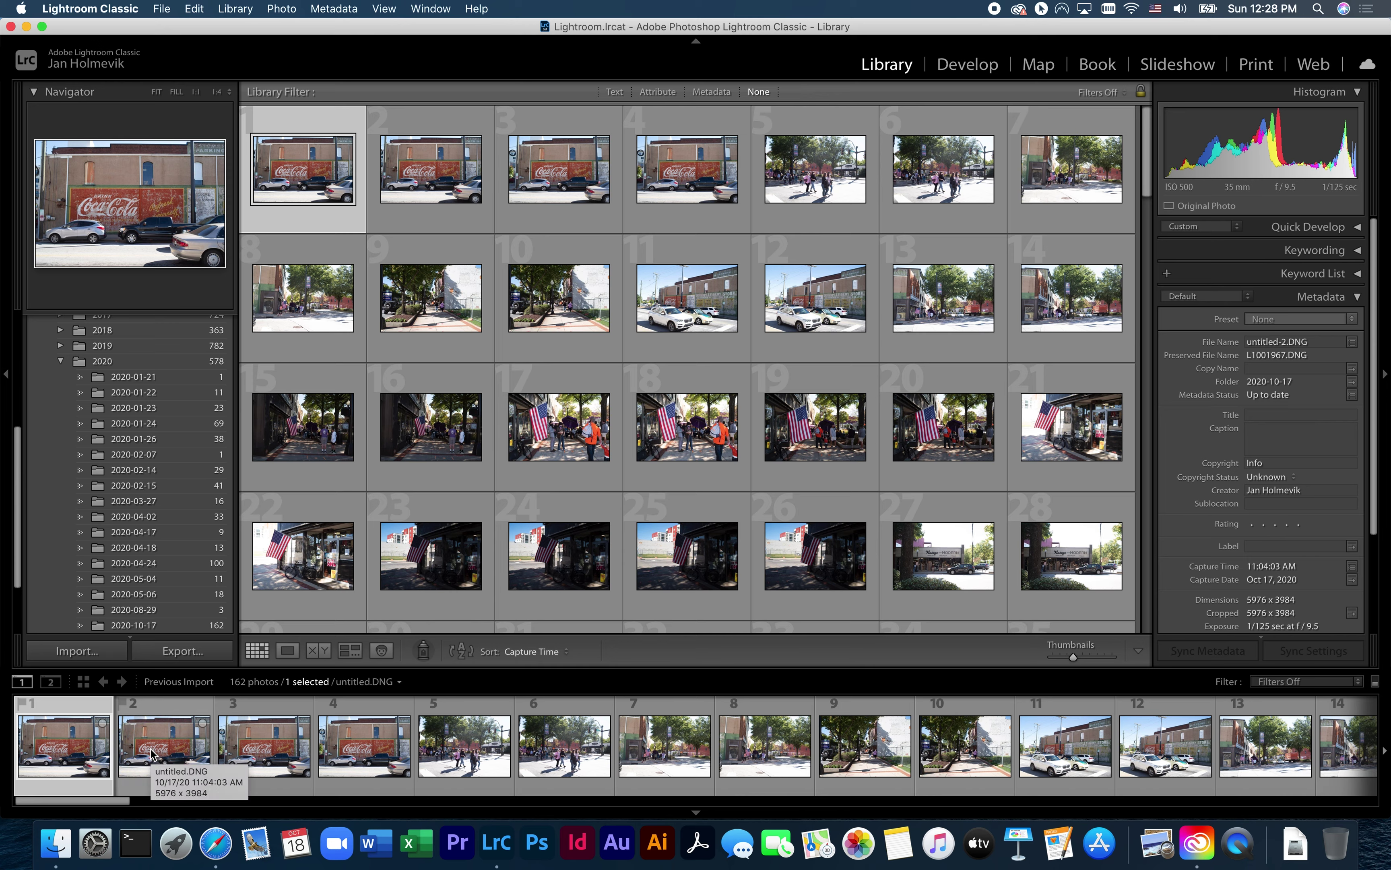
Step: Open the first Coca-Cola mural photo in Loupe view and inspect its lettering at 1:1 zoom
{"action": "left_click", "coordinate": [262, 742]}
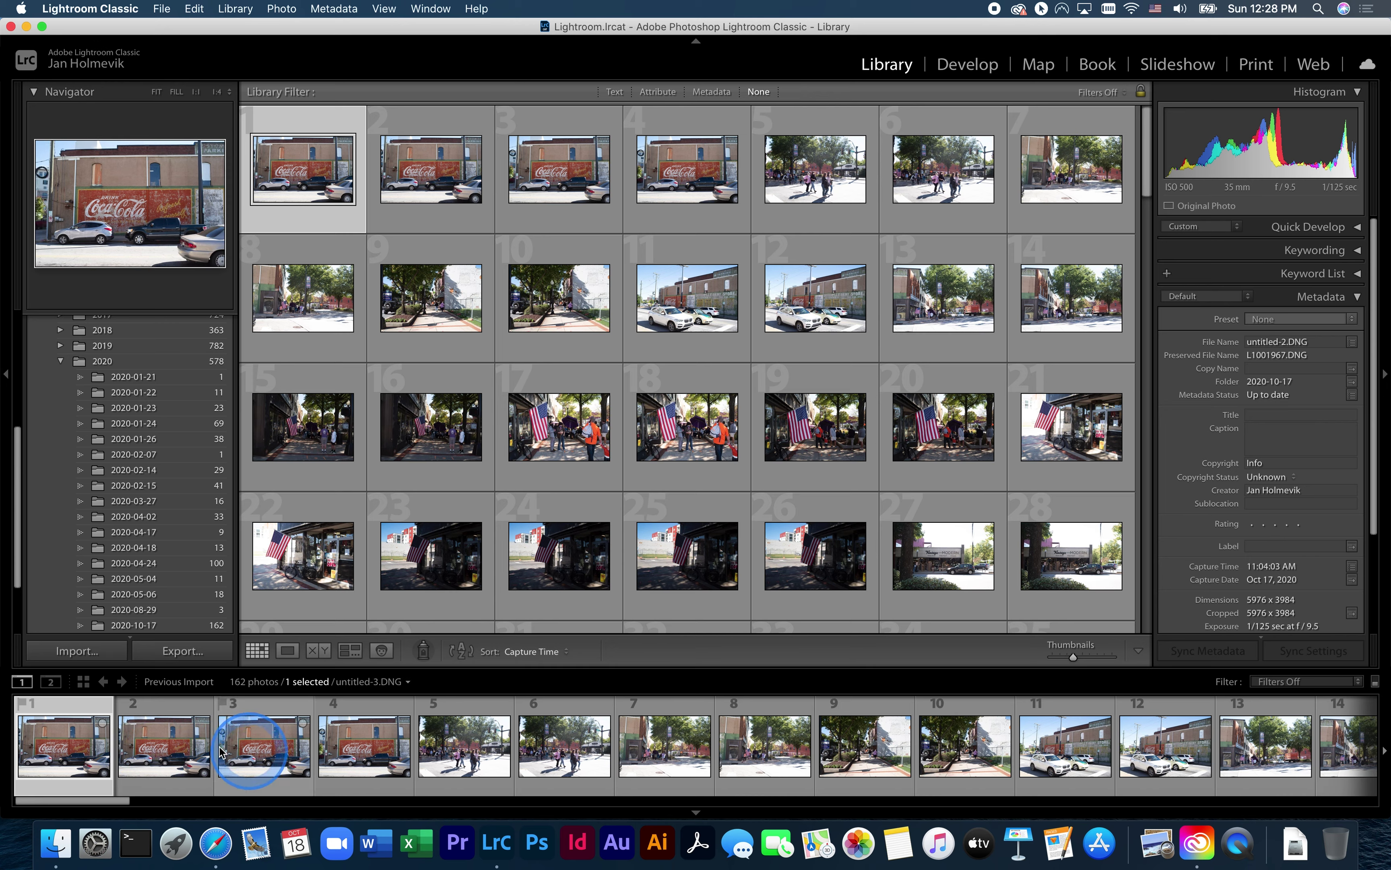
{"action": "left_click", "coordinate": [63, 747]}
{"action": "double_click", "coordinate": [64, 748]}
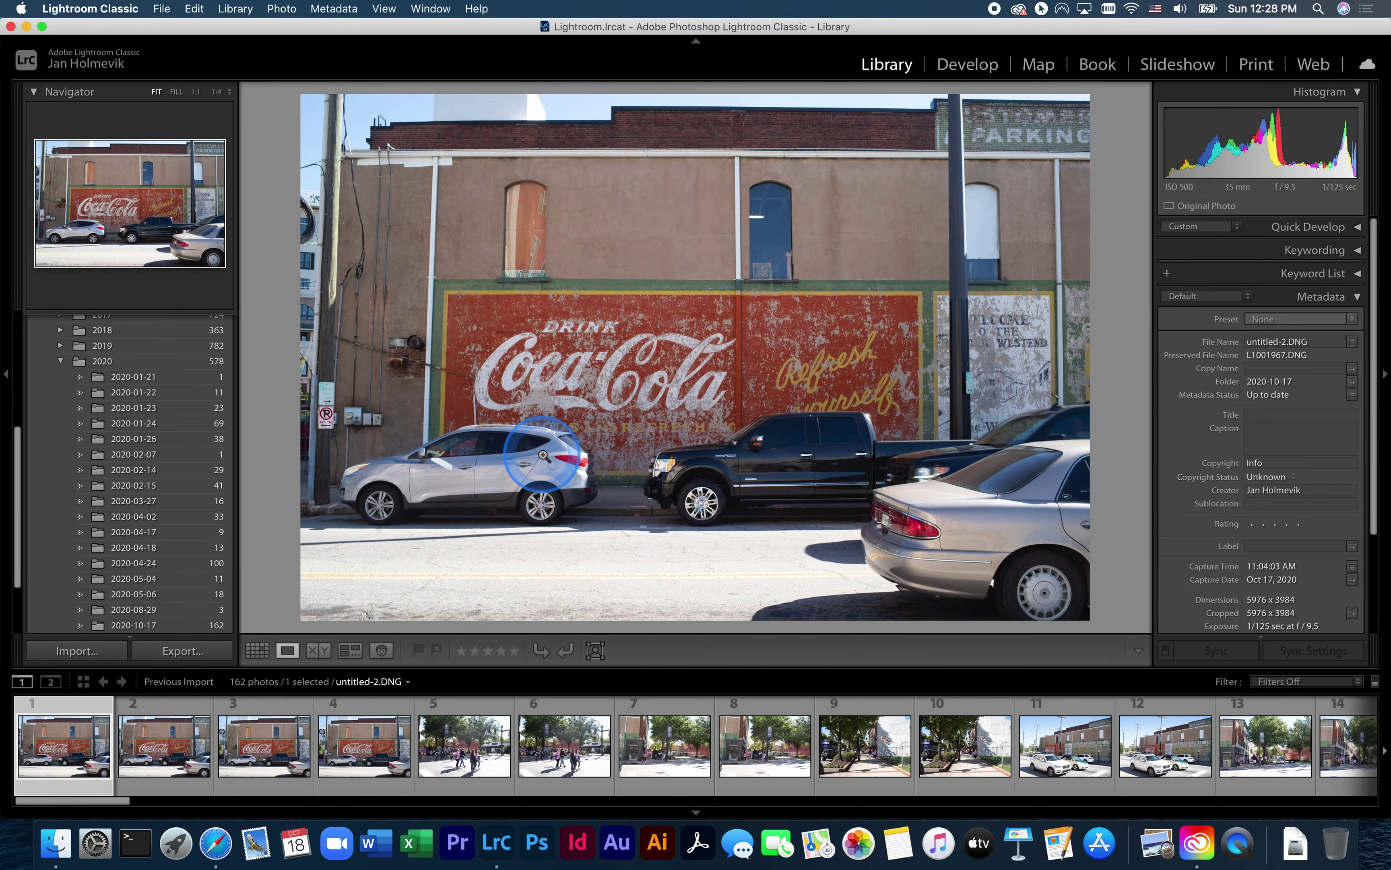
{"action": "double_click", "coordinate": [460, 440]}
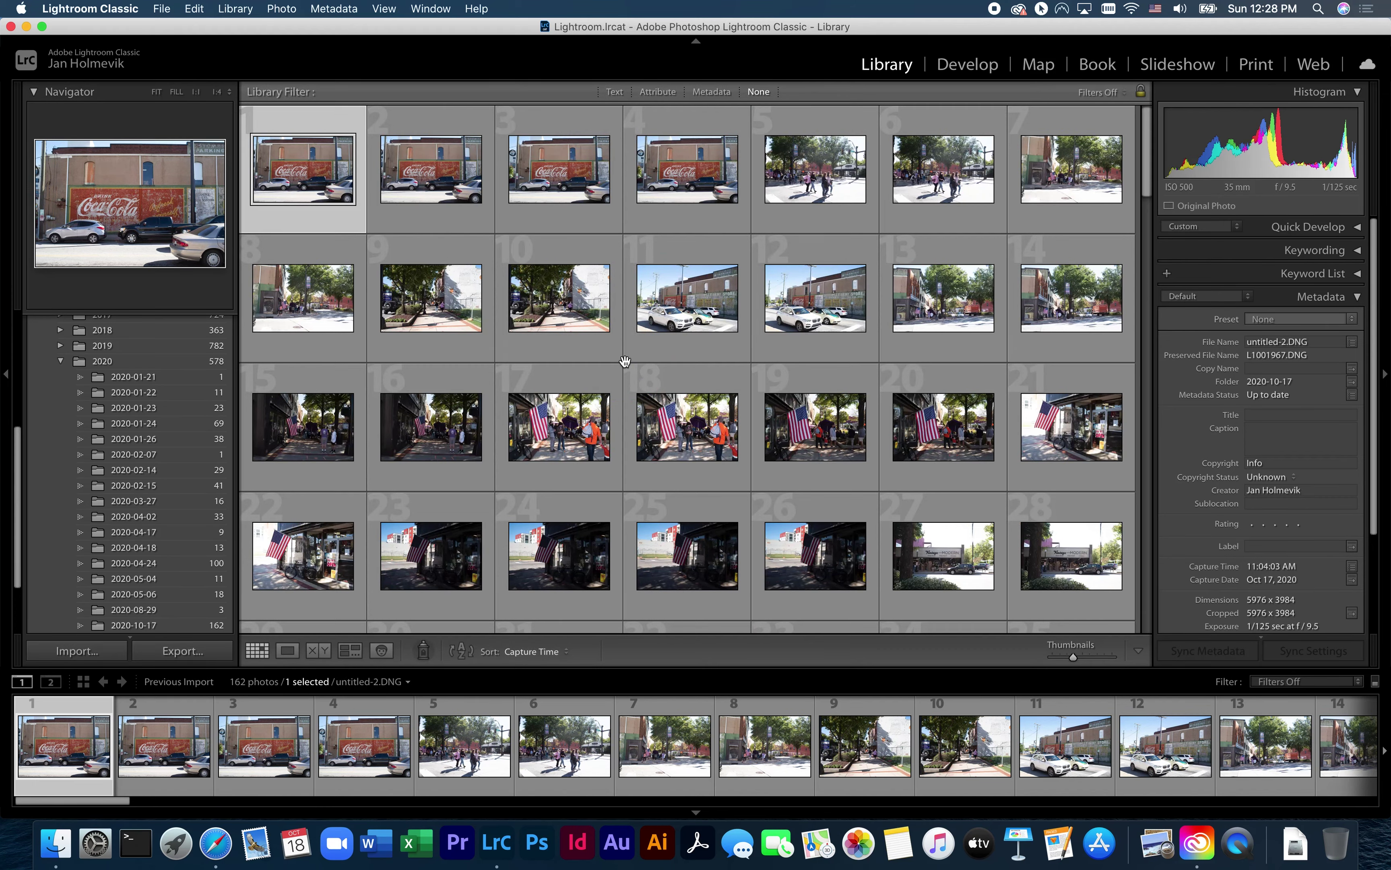
{"action": "double_click", "coordinate": [65, 765]}
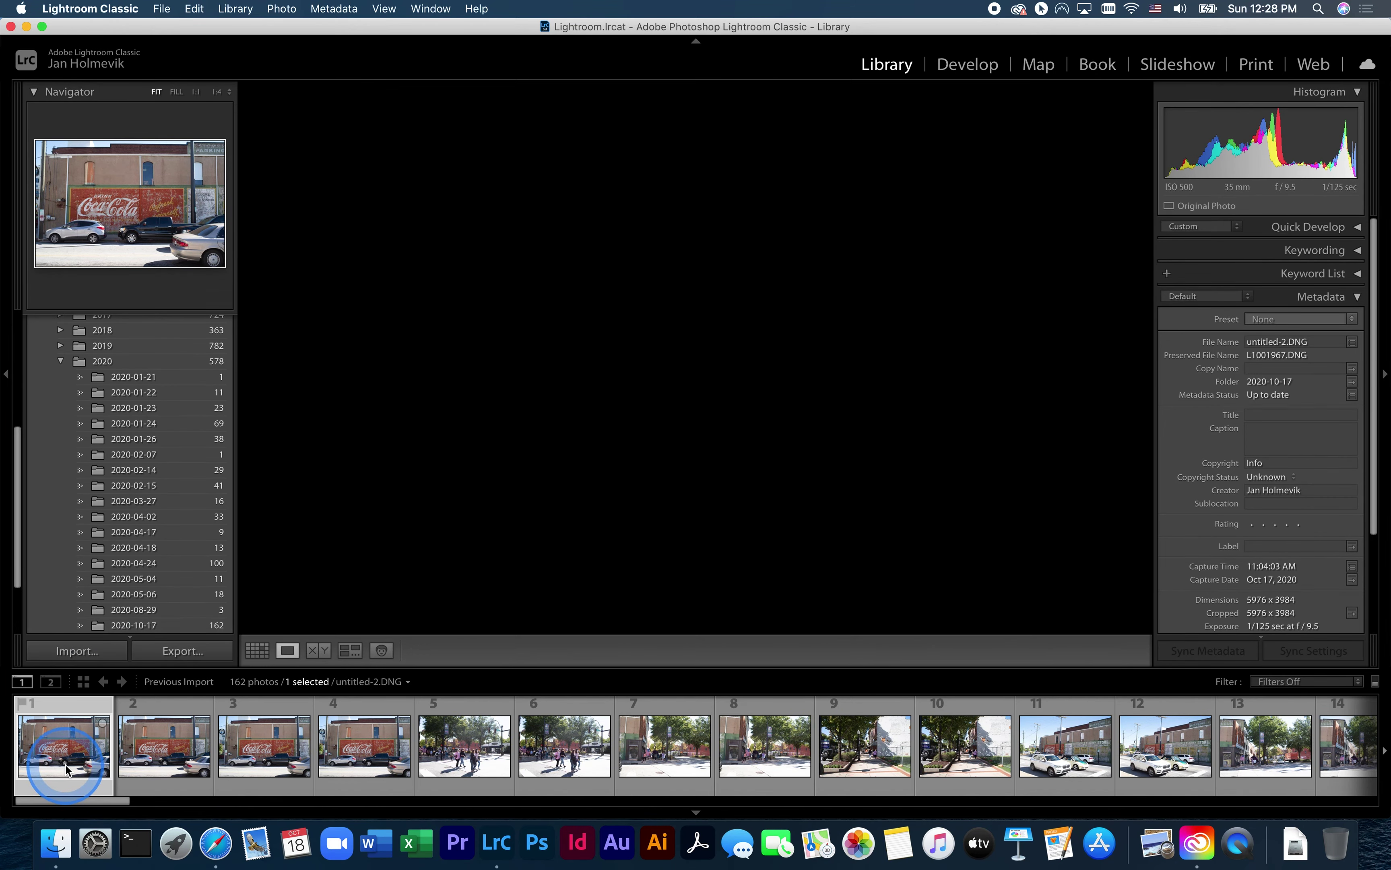
{"action": "left_click", "coordinate": [463, 446]}
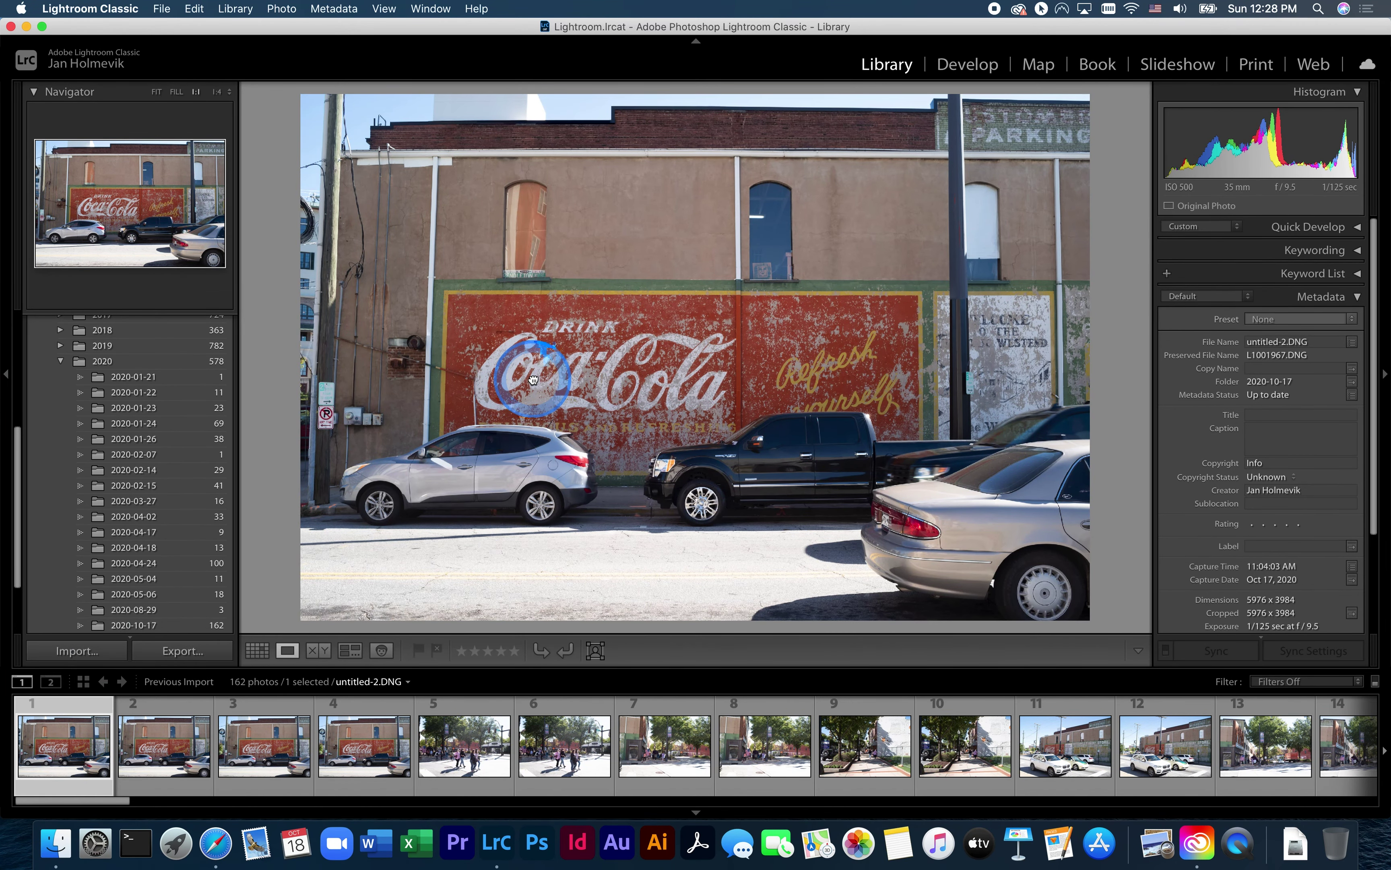
{"action": "left_click", "coordinate": [533, 378]}
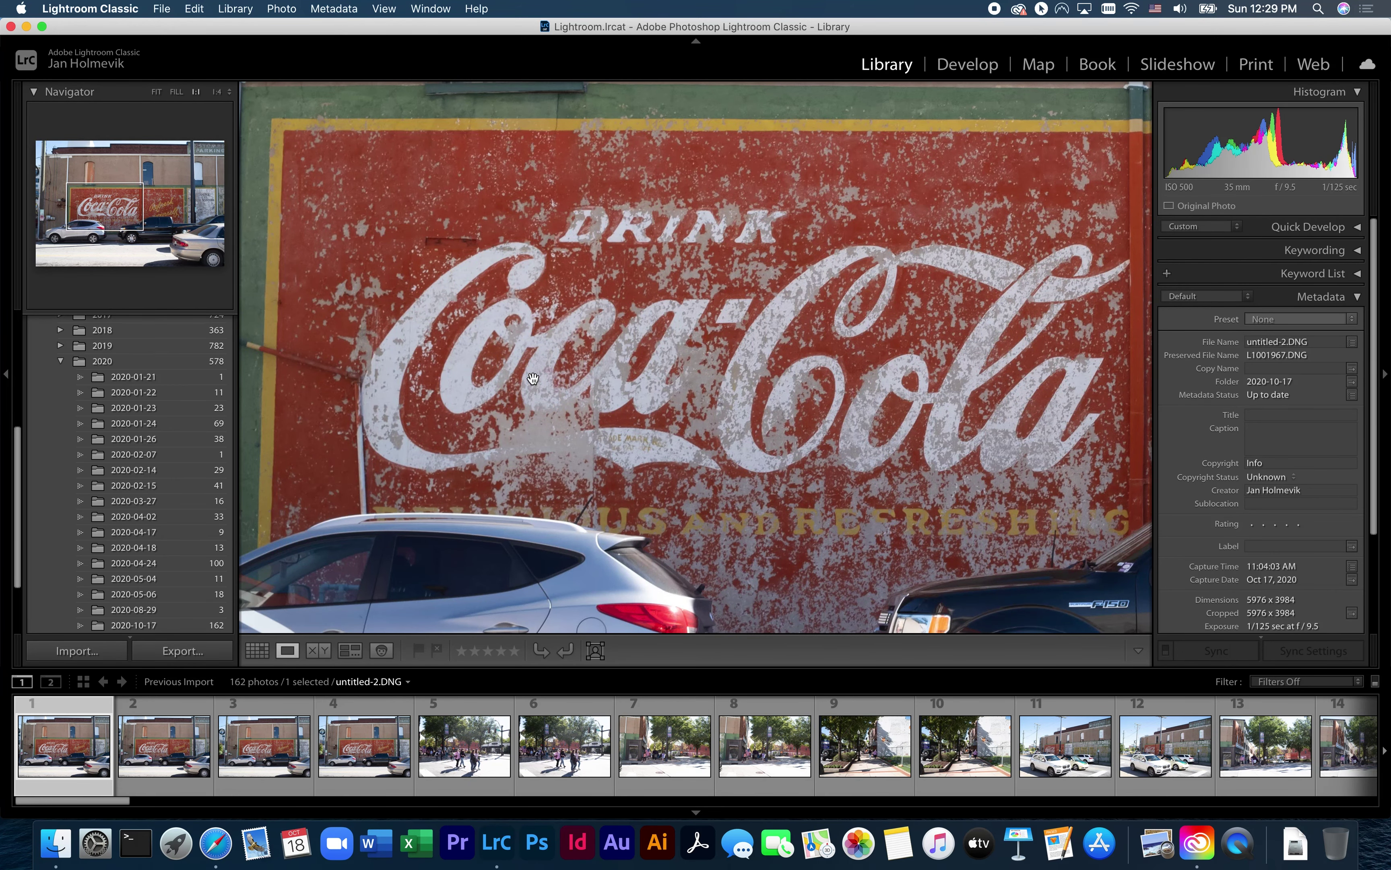
{"action": "left_click", "coordinate": [624, 543]}
Step: Flag the first photo in the filmstrip, untitled-2.DNG, as rejected
{"action": "left_click", "coordinate": [101, 754]}
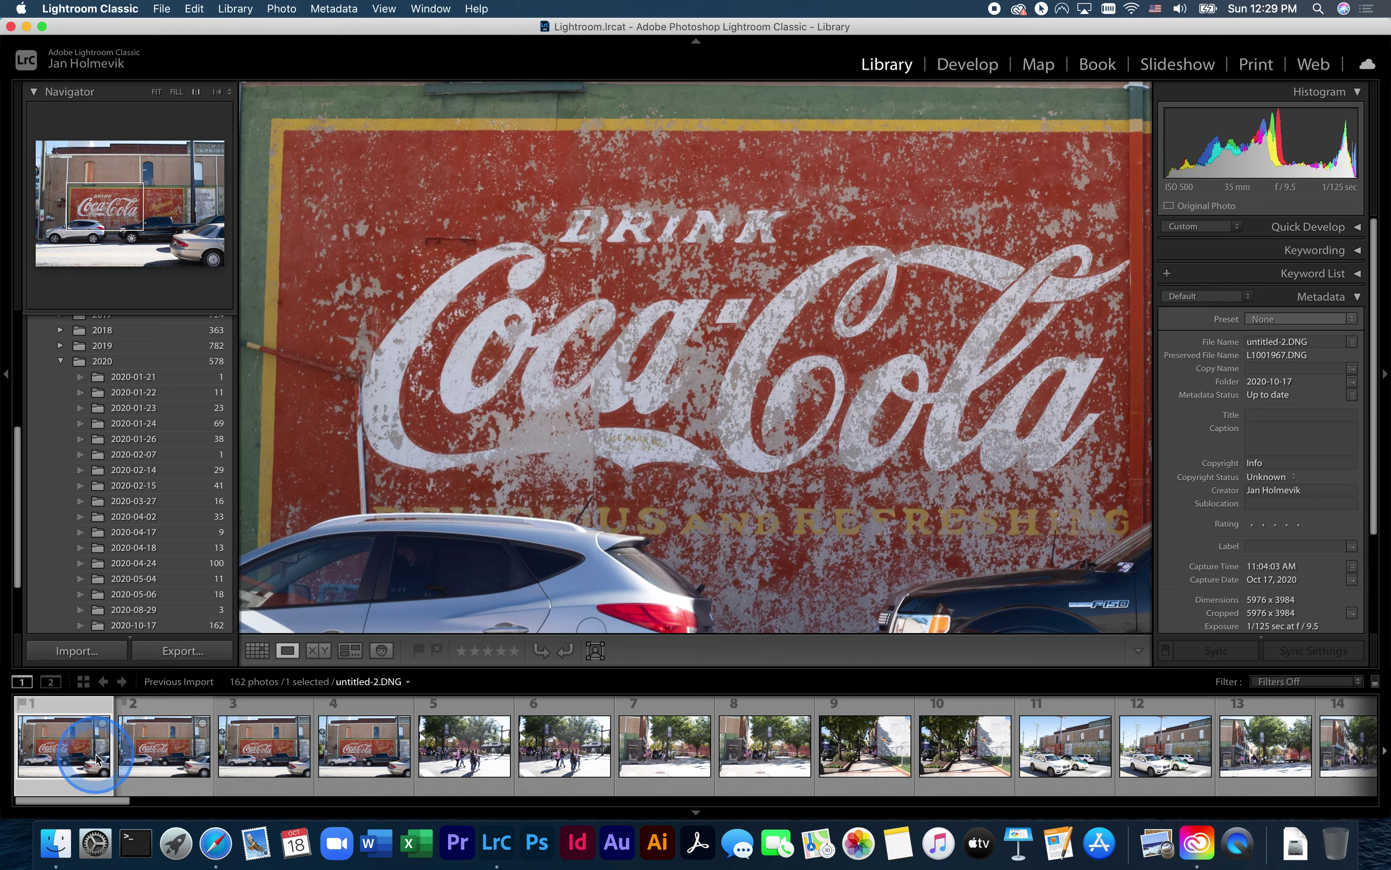
{"action": "left_click", "coordinate": [73, 747]}
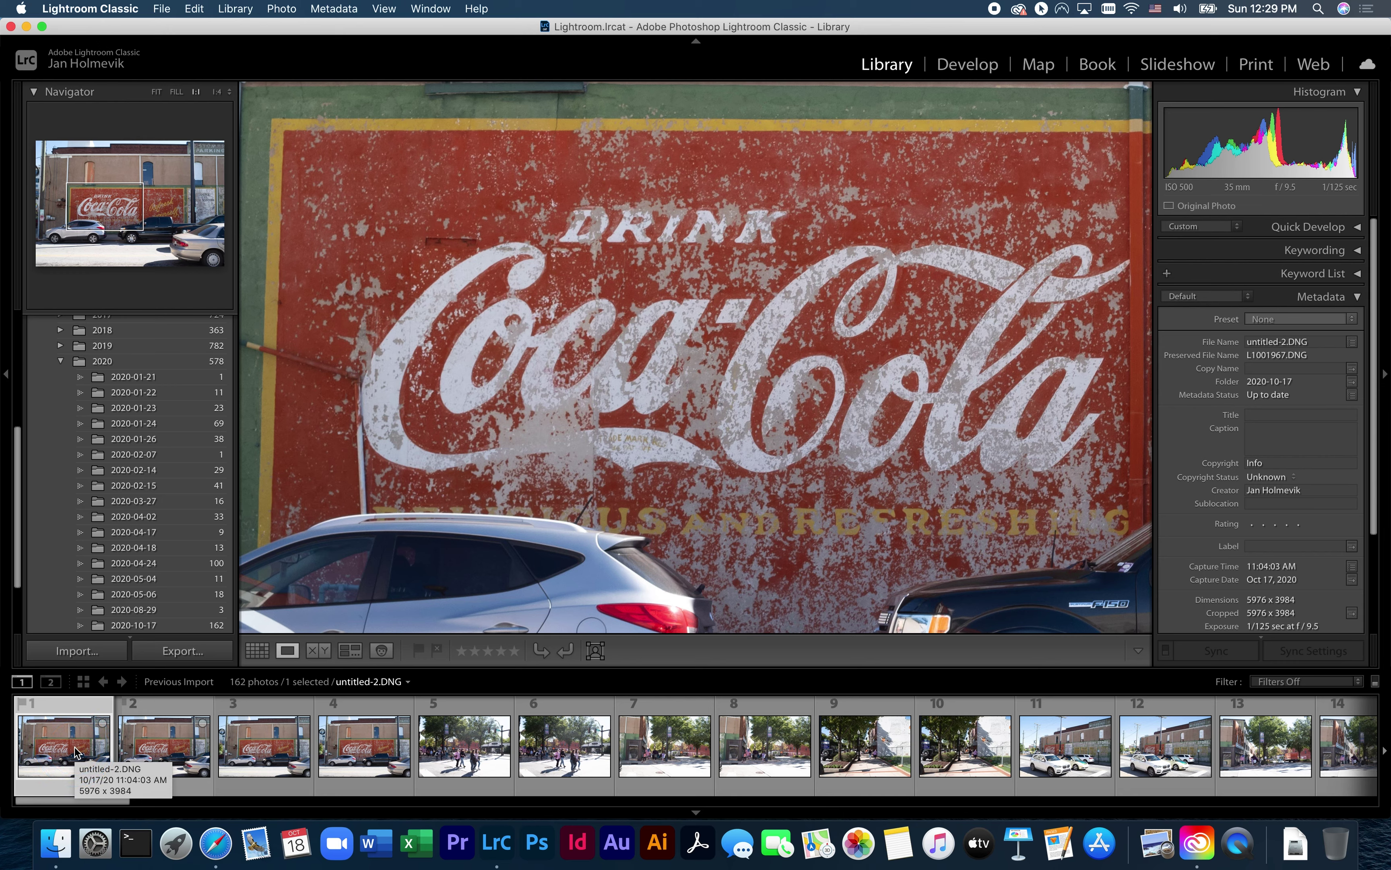
{"action": "left_click", "coordinate": [60, 740]}
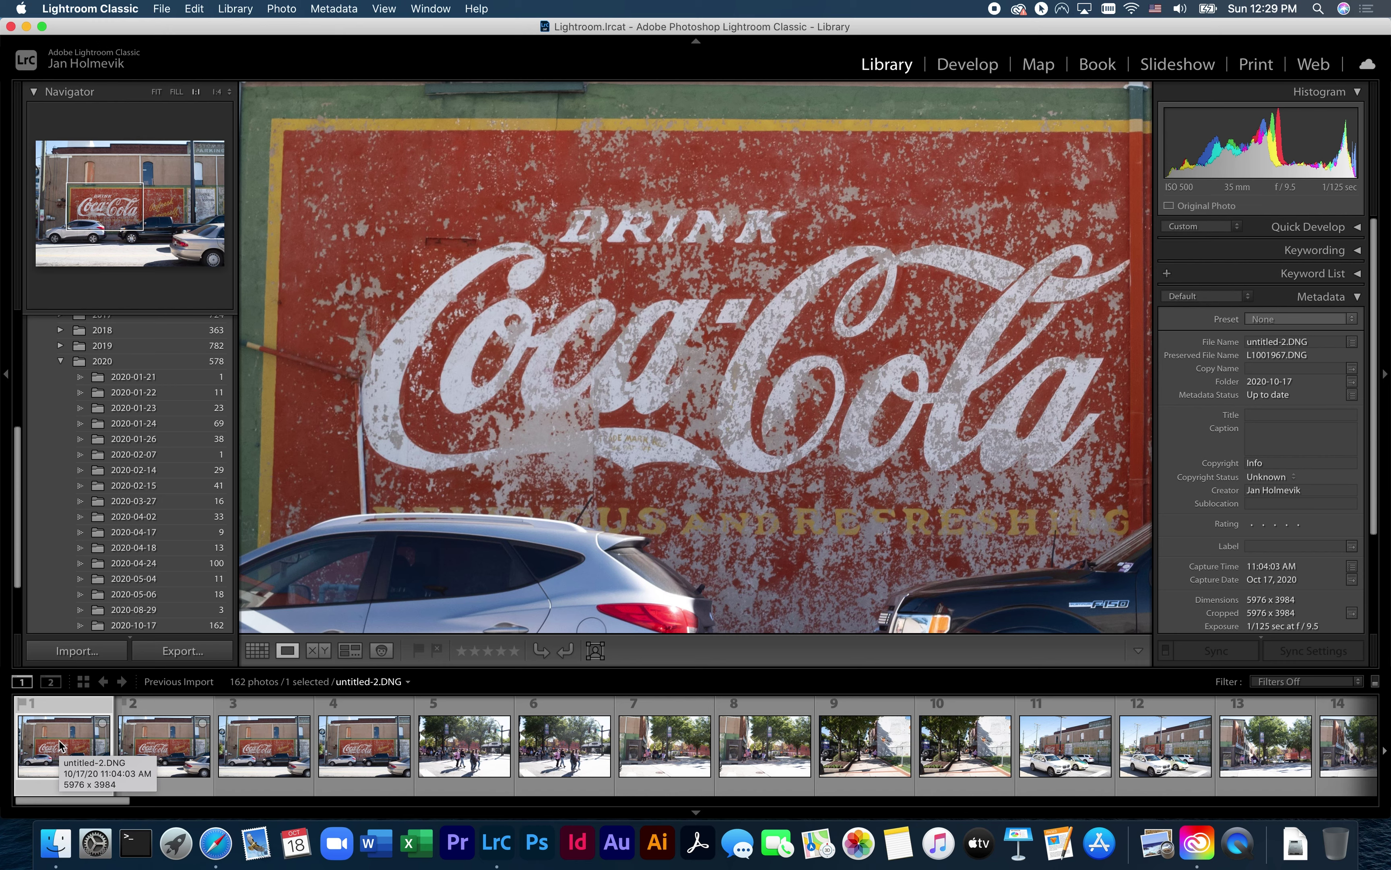
{"action": "key", "text": "x"}
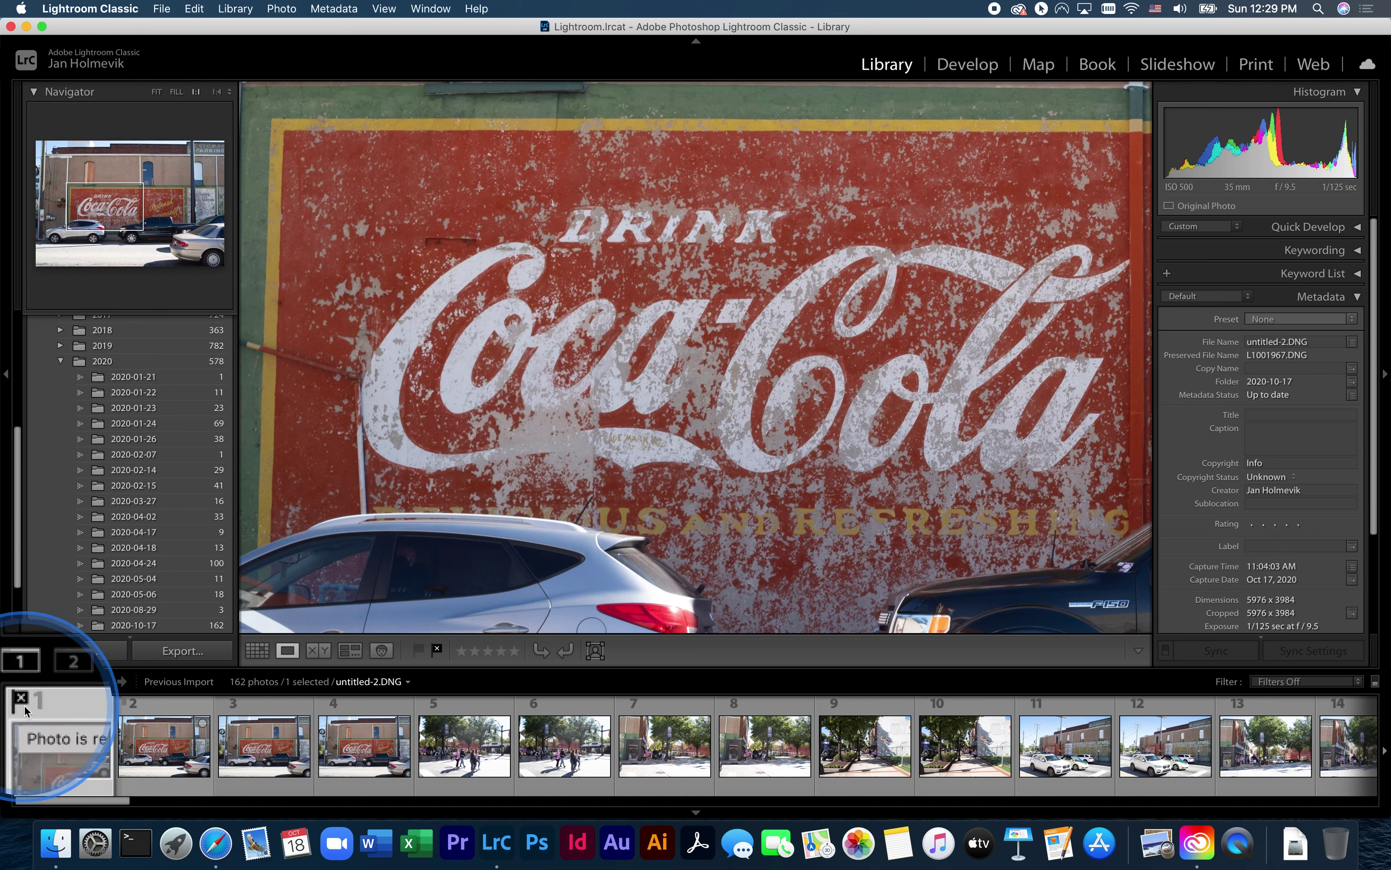
Step: Check the second mural photo, untitled.DNG, at 1:1 and at Fit zoom, and flag it as rejected
{"action": "left_click", "coordinate": [172, 725]}
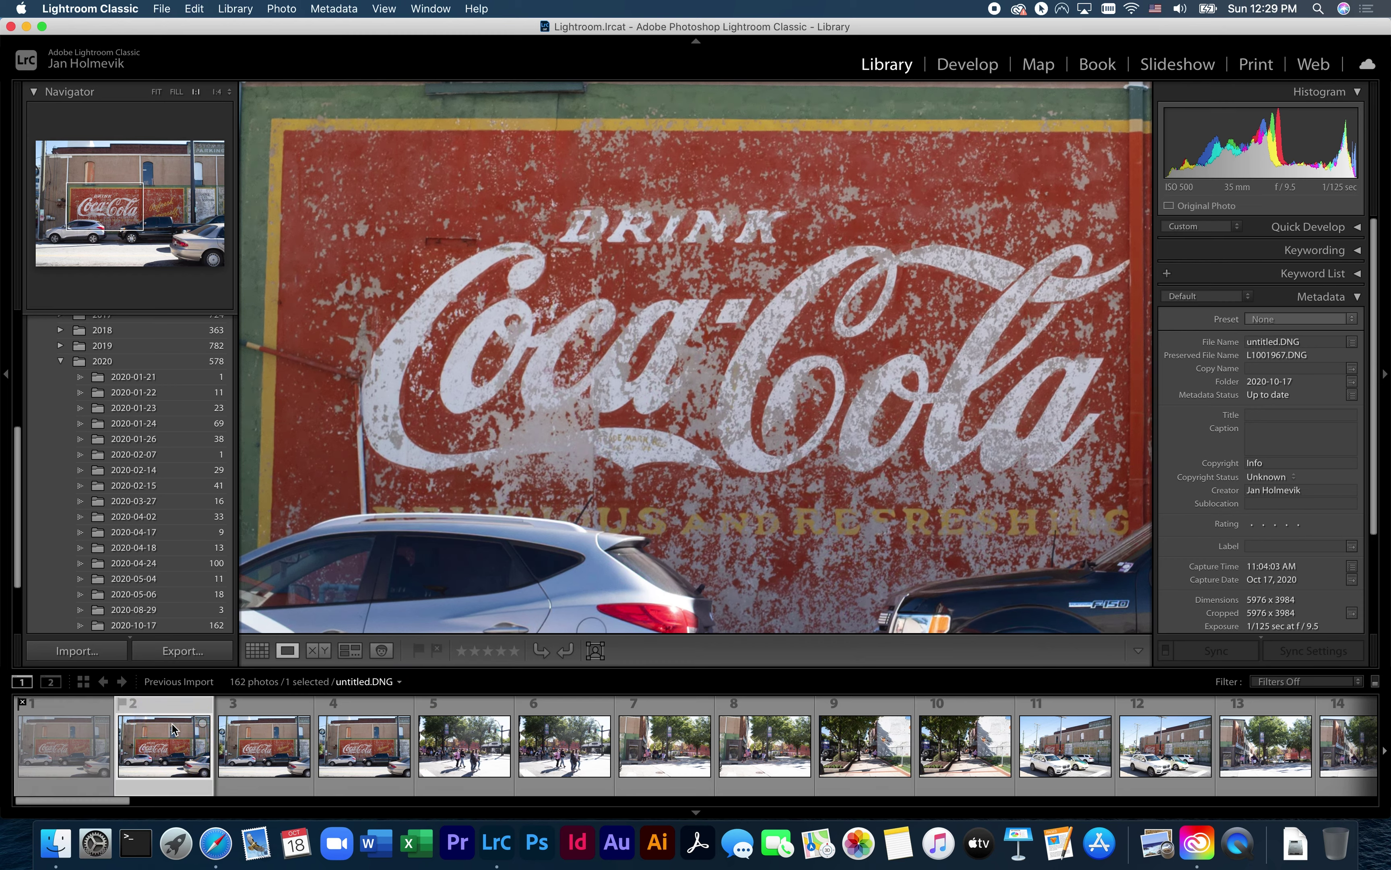
{"action": "left_click", "coordinate": [172, 725]}
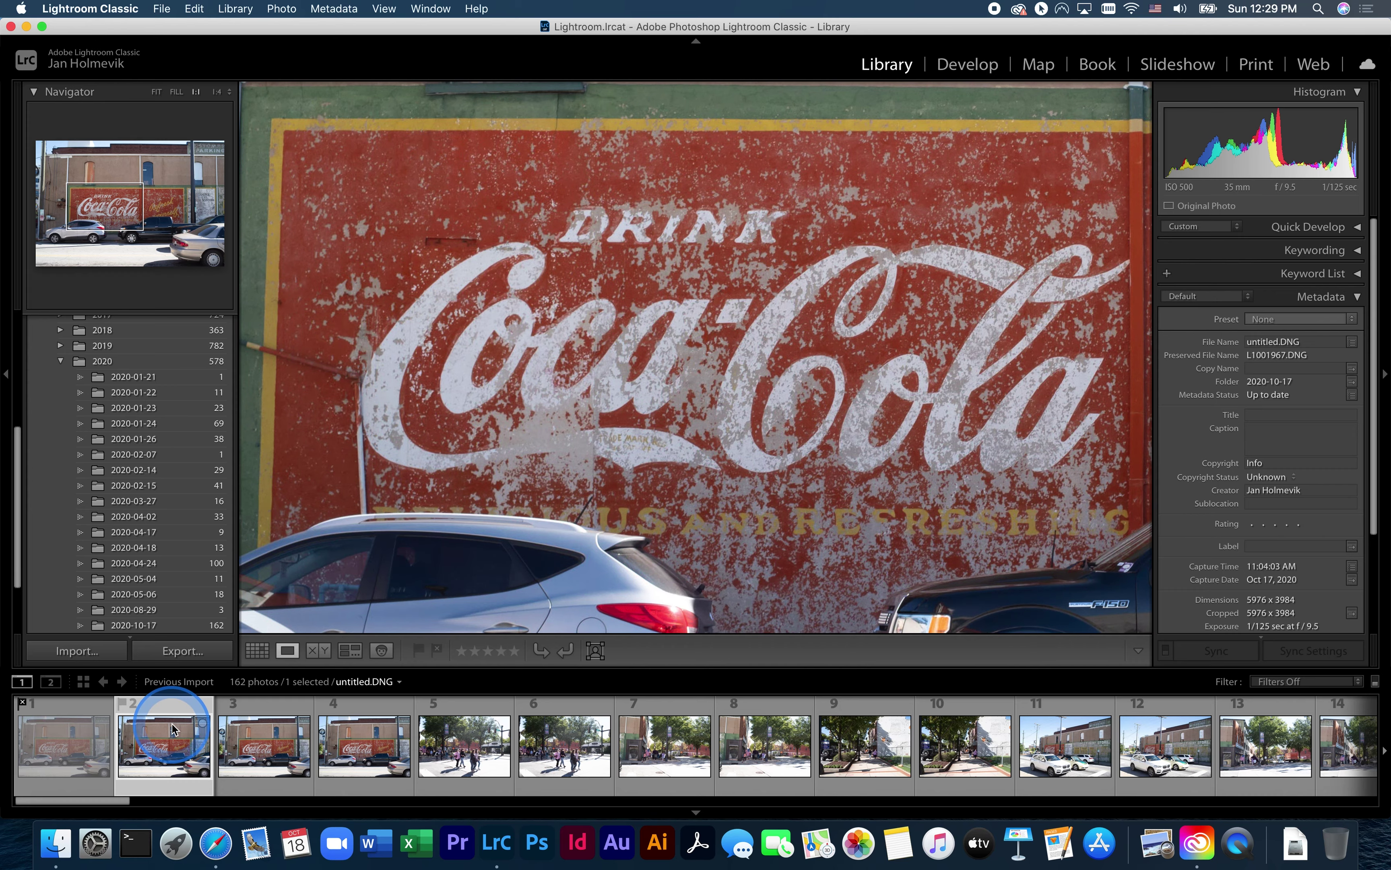
{"action": "key", "text": "z"}
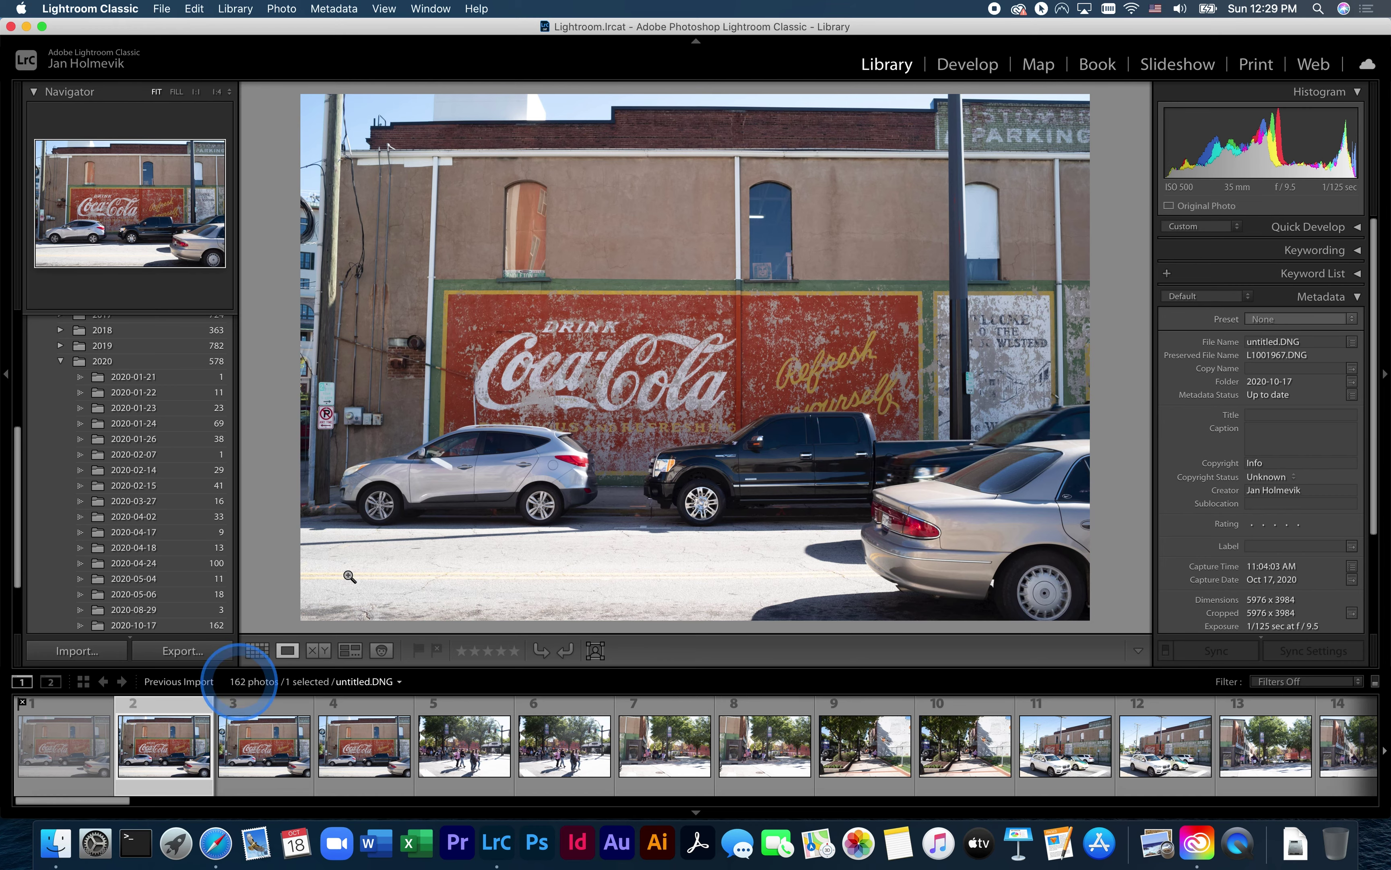
{"action": "left_click", "coordinate": [542, 391]}
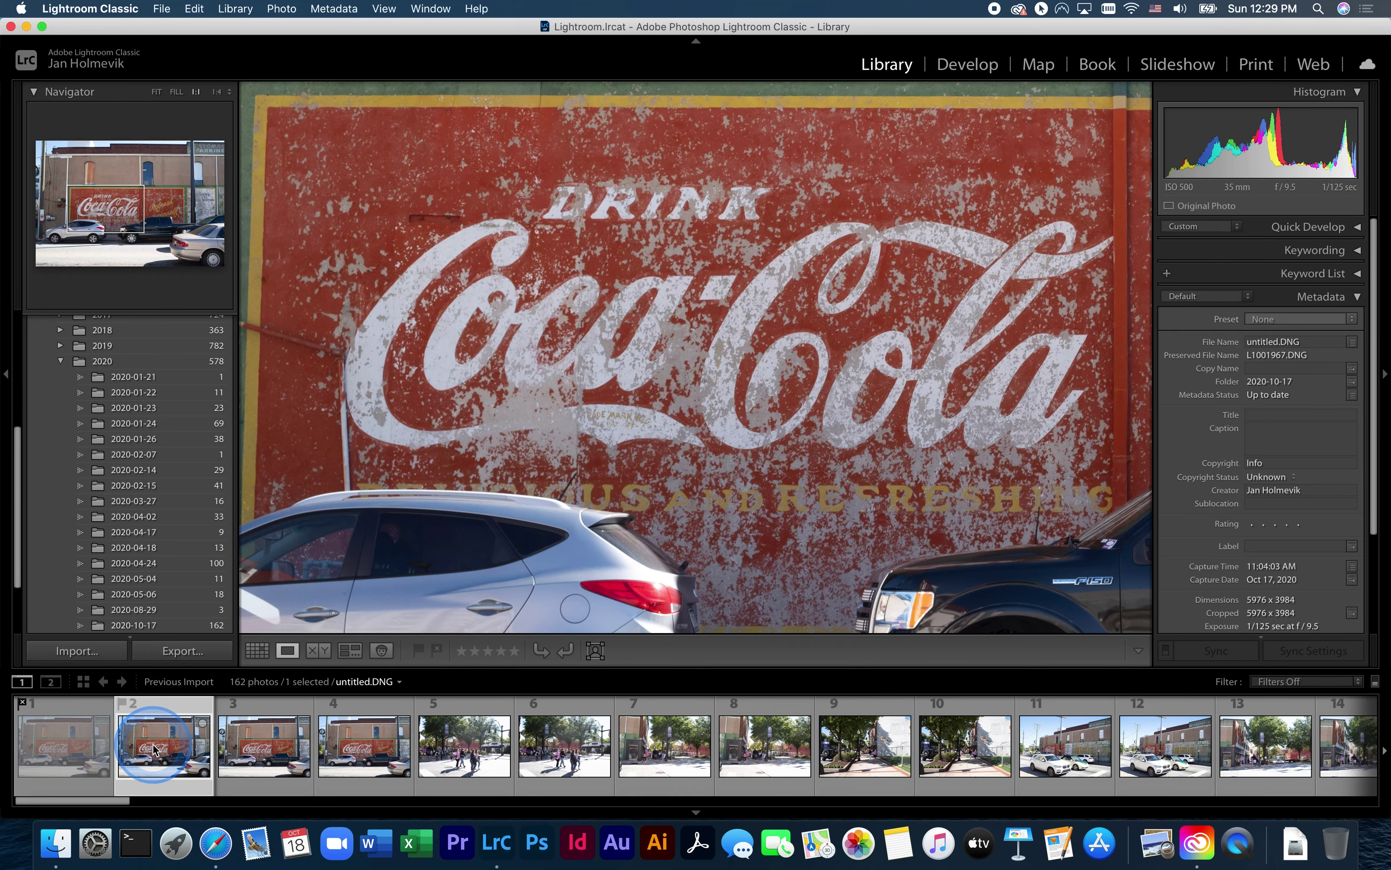
{"action": "left_click", "coordinate": [529, 491]}
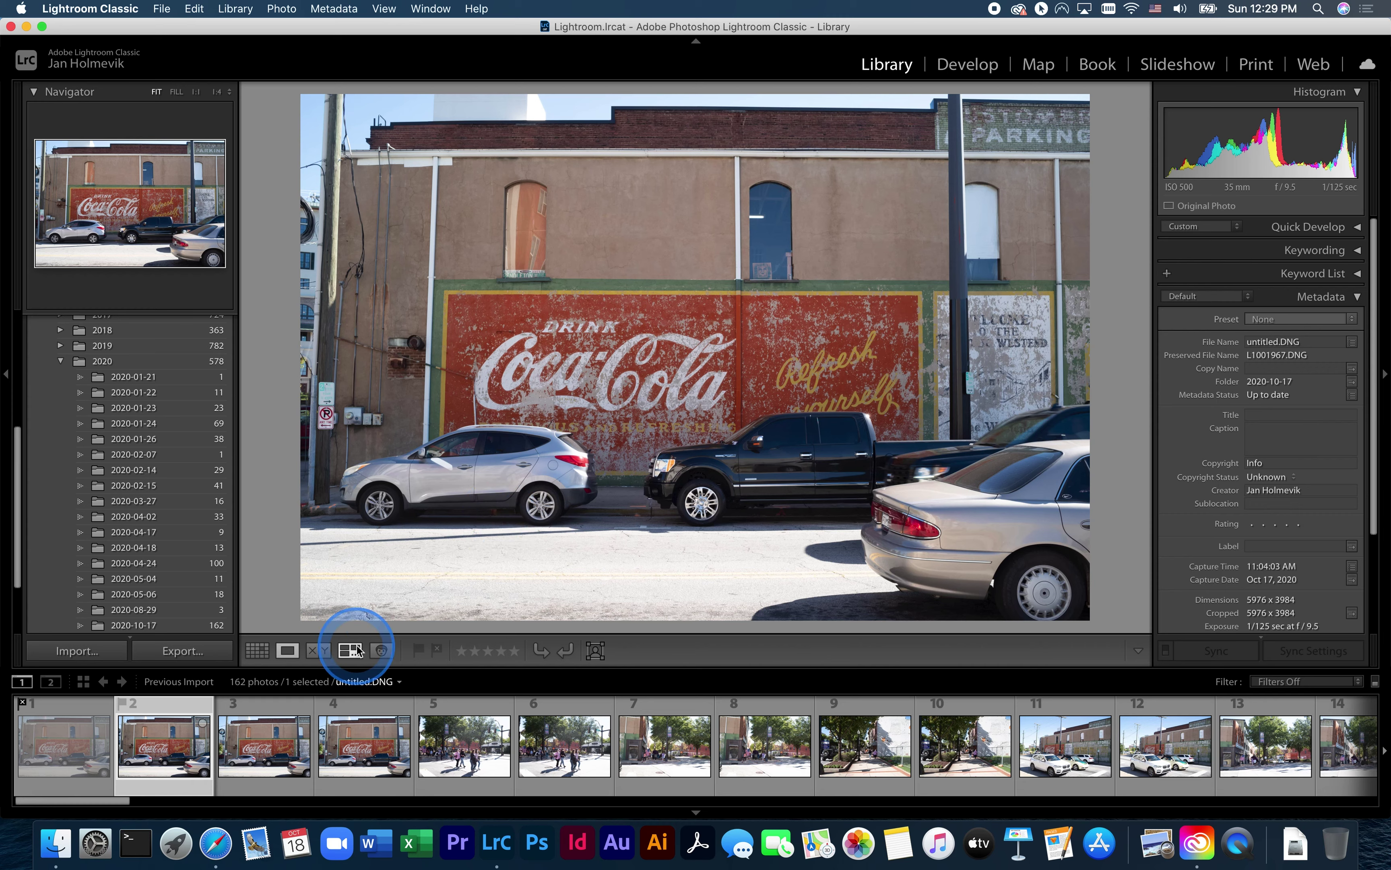
{"action": "key", "text": "x"}
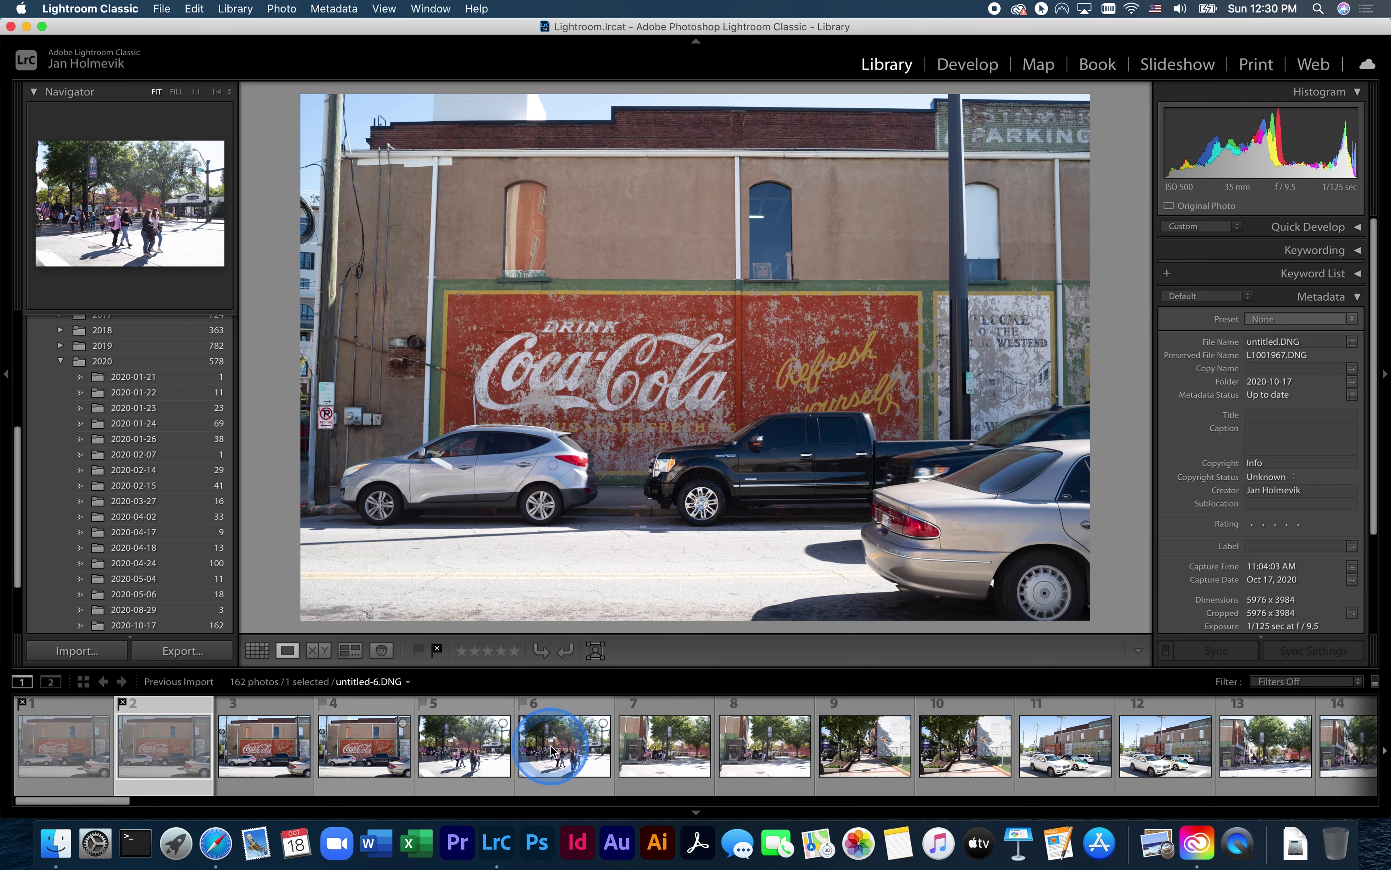
Step: Examine street photos 7 to 9 and photos 156 and 157 near the end of the filmstrip in Loupe view
{"action": "left_click", "coordinate": [581, 744]}
{"action": "left_click", "coordinate": [678, 753]}
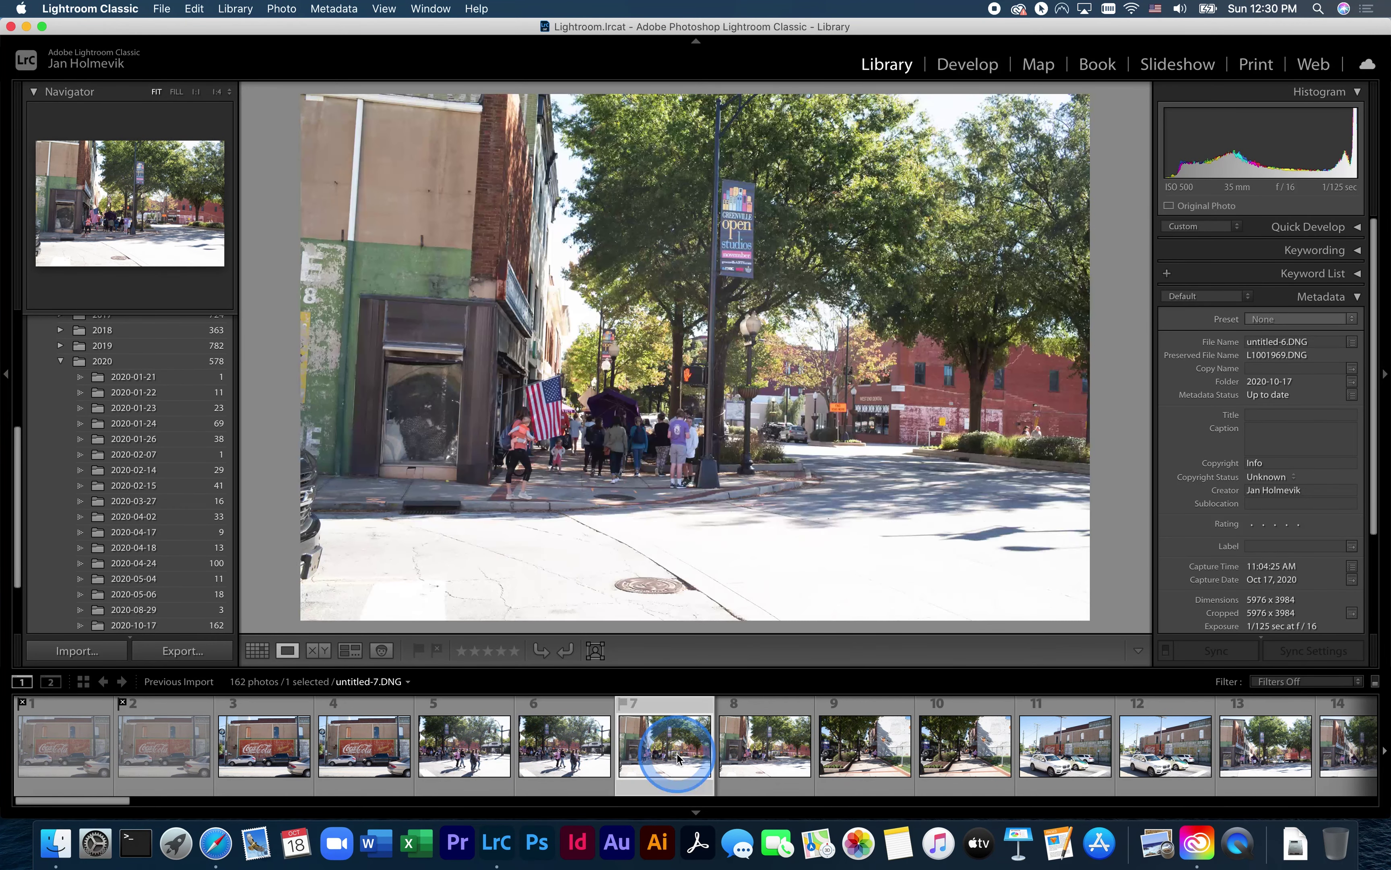
{"action": "left_click", "coordinate": [759, 755]}
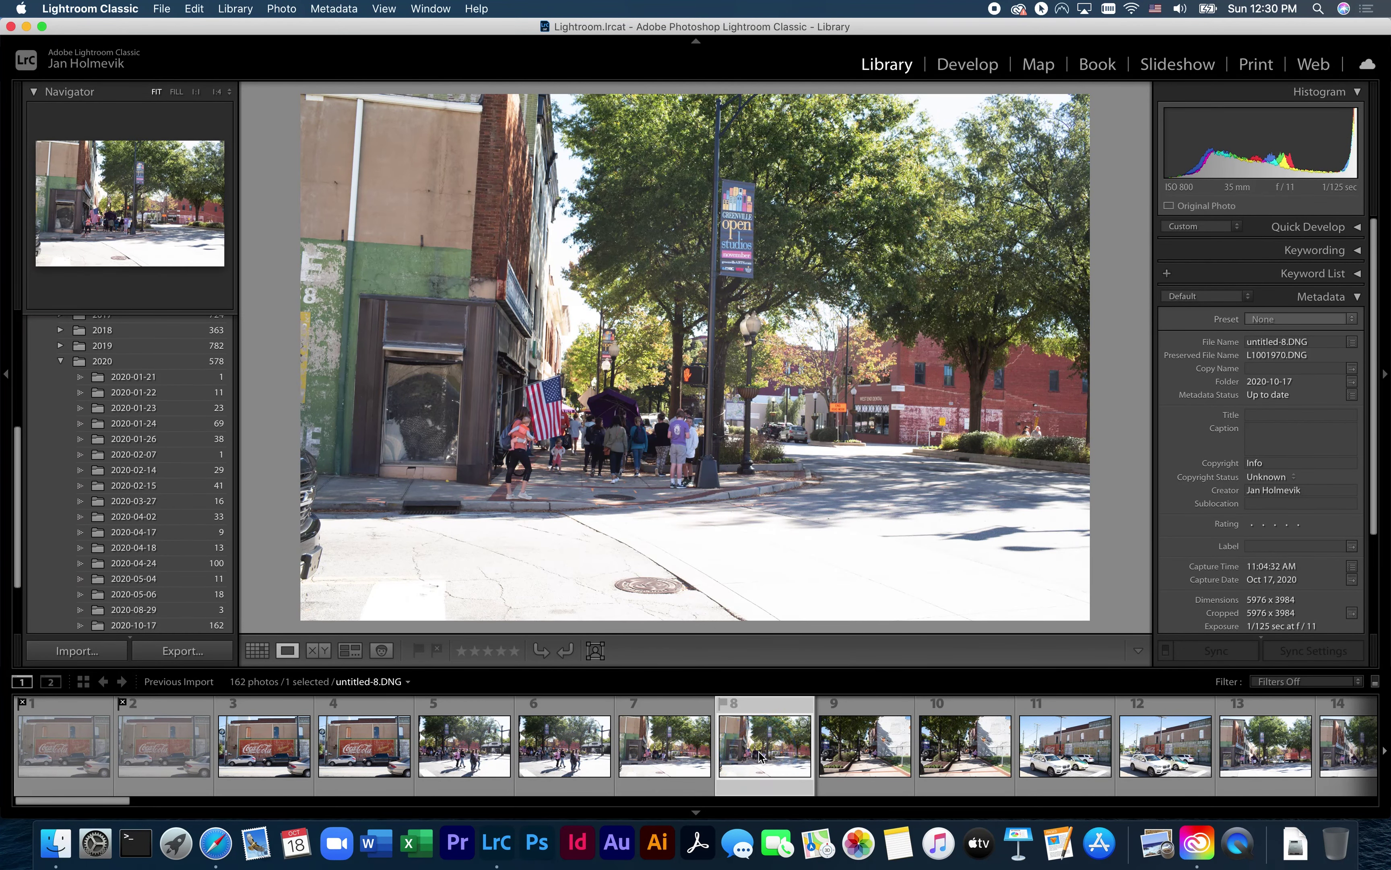
{"action": "left_click", "coordinate": [845, 748]}
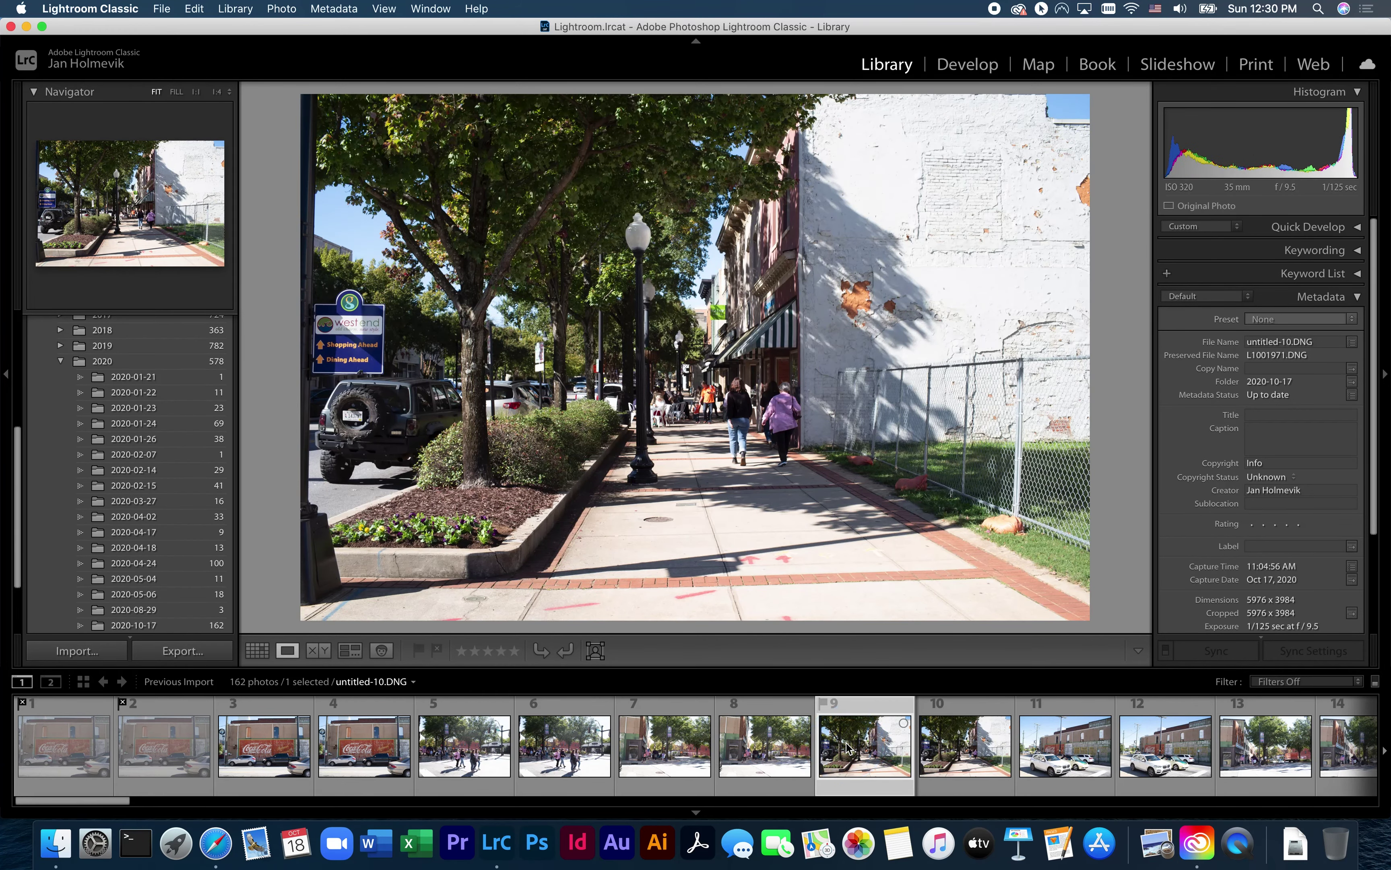
{"action": "scroll", "coordinate": [846, 747], "scroll_direction": "down", "scroll_amount": 20}
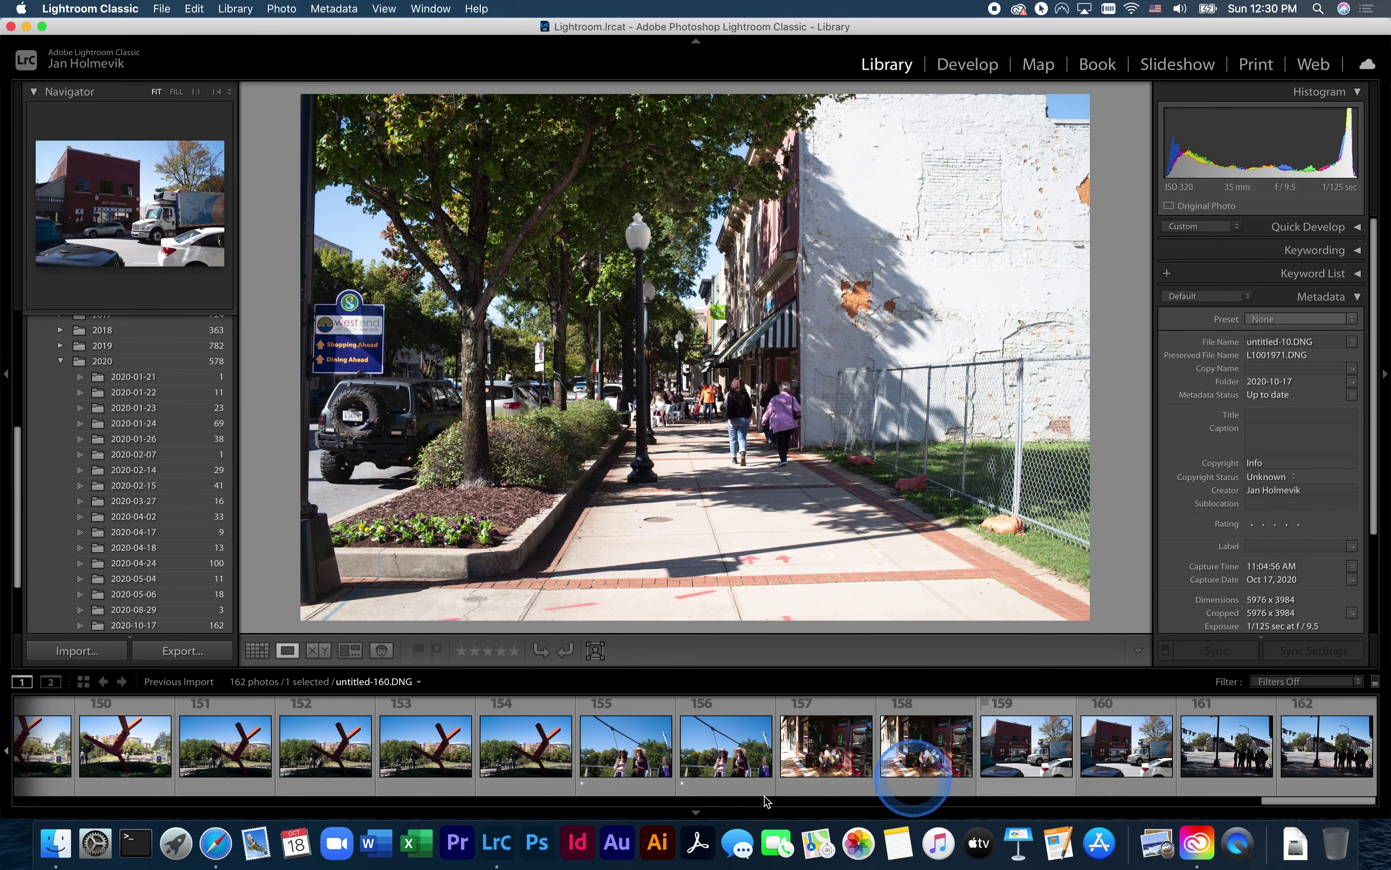
{"action": "left_click", "coordinate": [633, 757]}
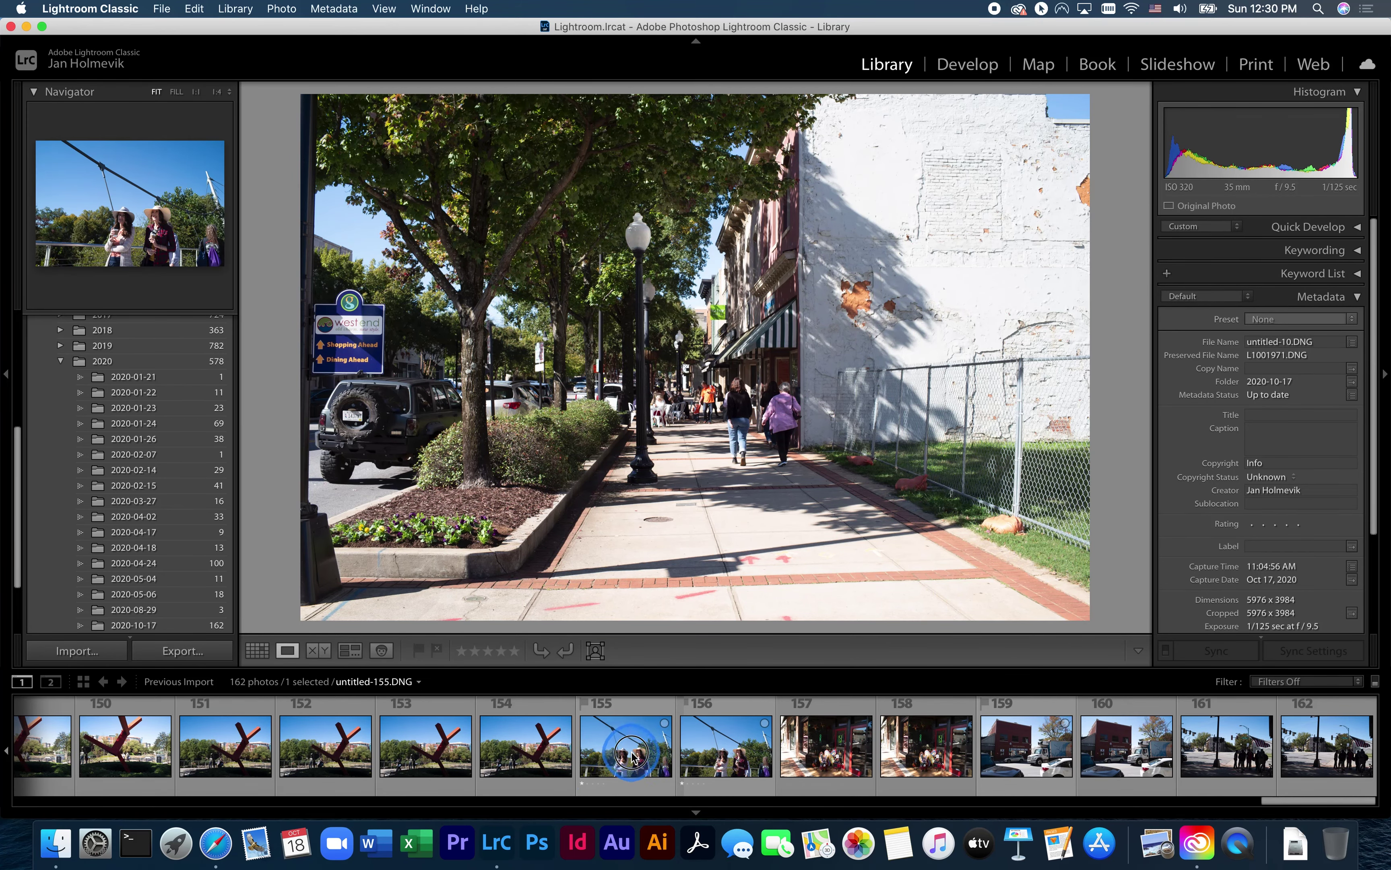
{"action": "left_click", "coordinate": [743, 757]}
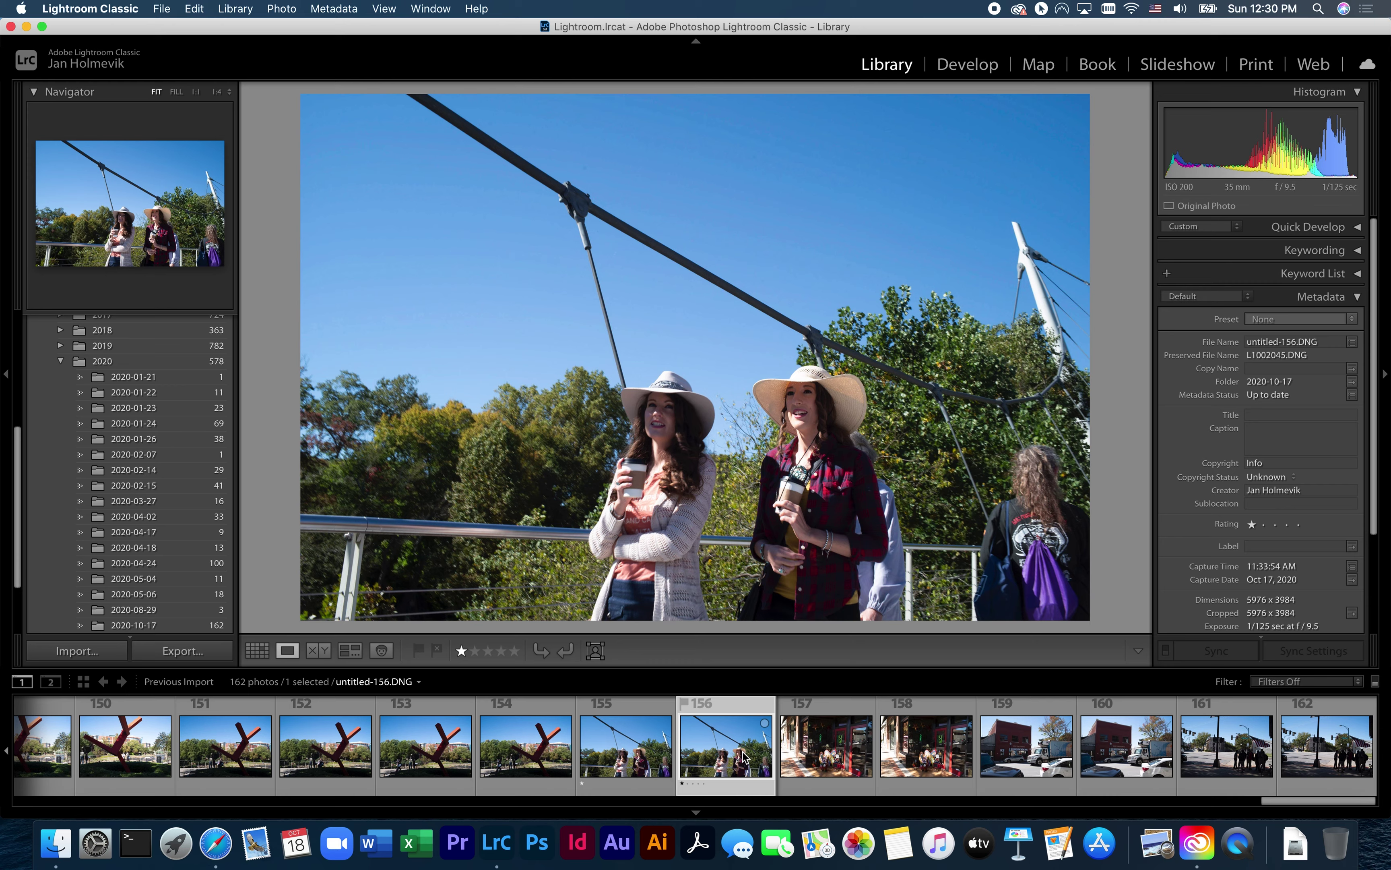
{"action": "left_click", "coordinate": [830, 759]}
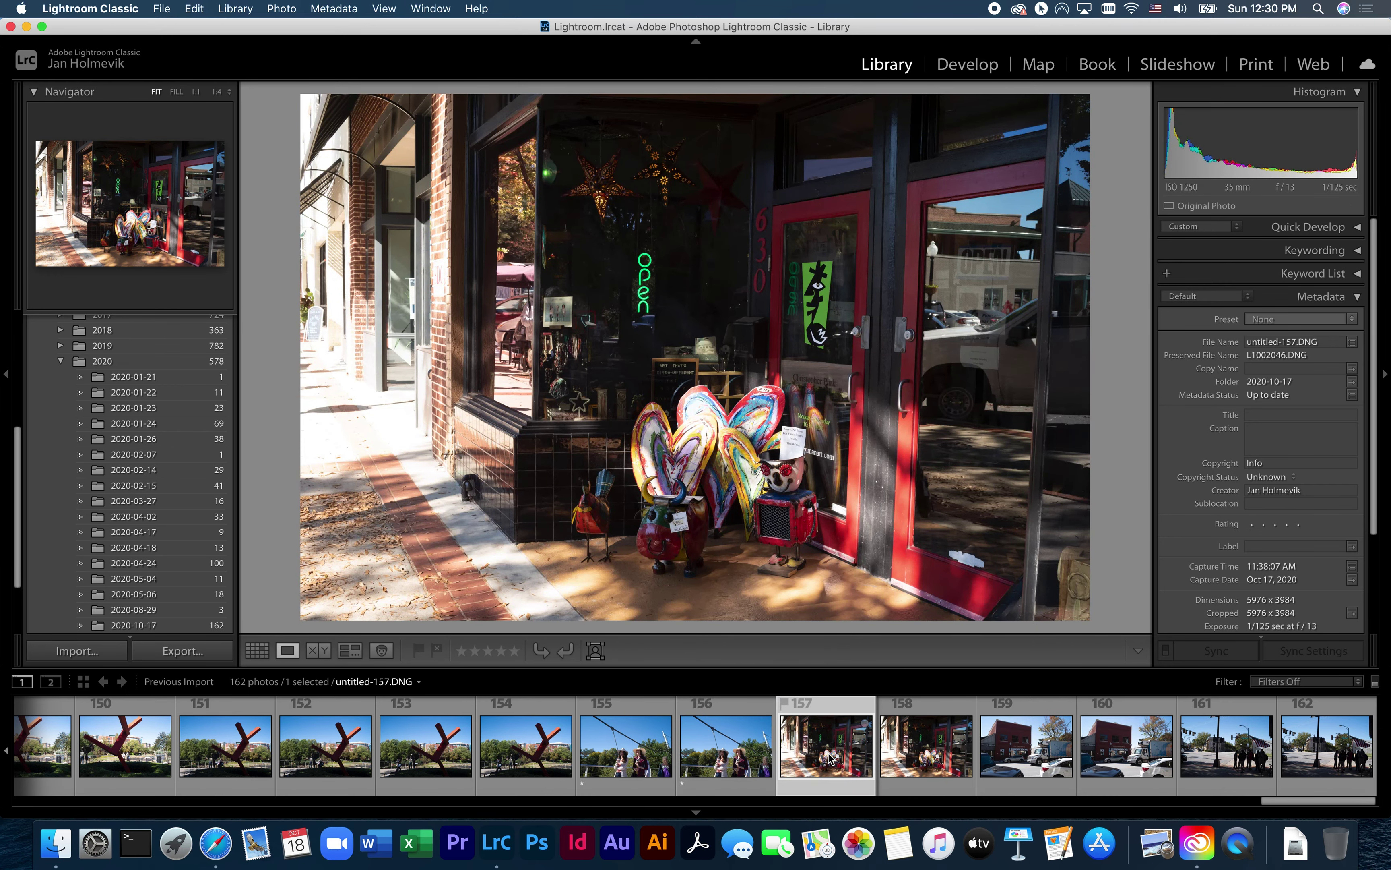
Step: Browse back through the filmstrip to the waterfall photos around number 103 and view photo 98 with two silhouetted people
{"action": "left_click", "coordinate": [285, 762]}
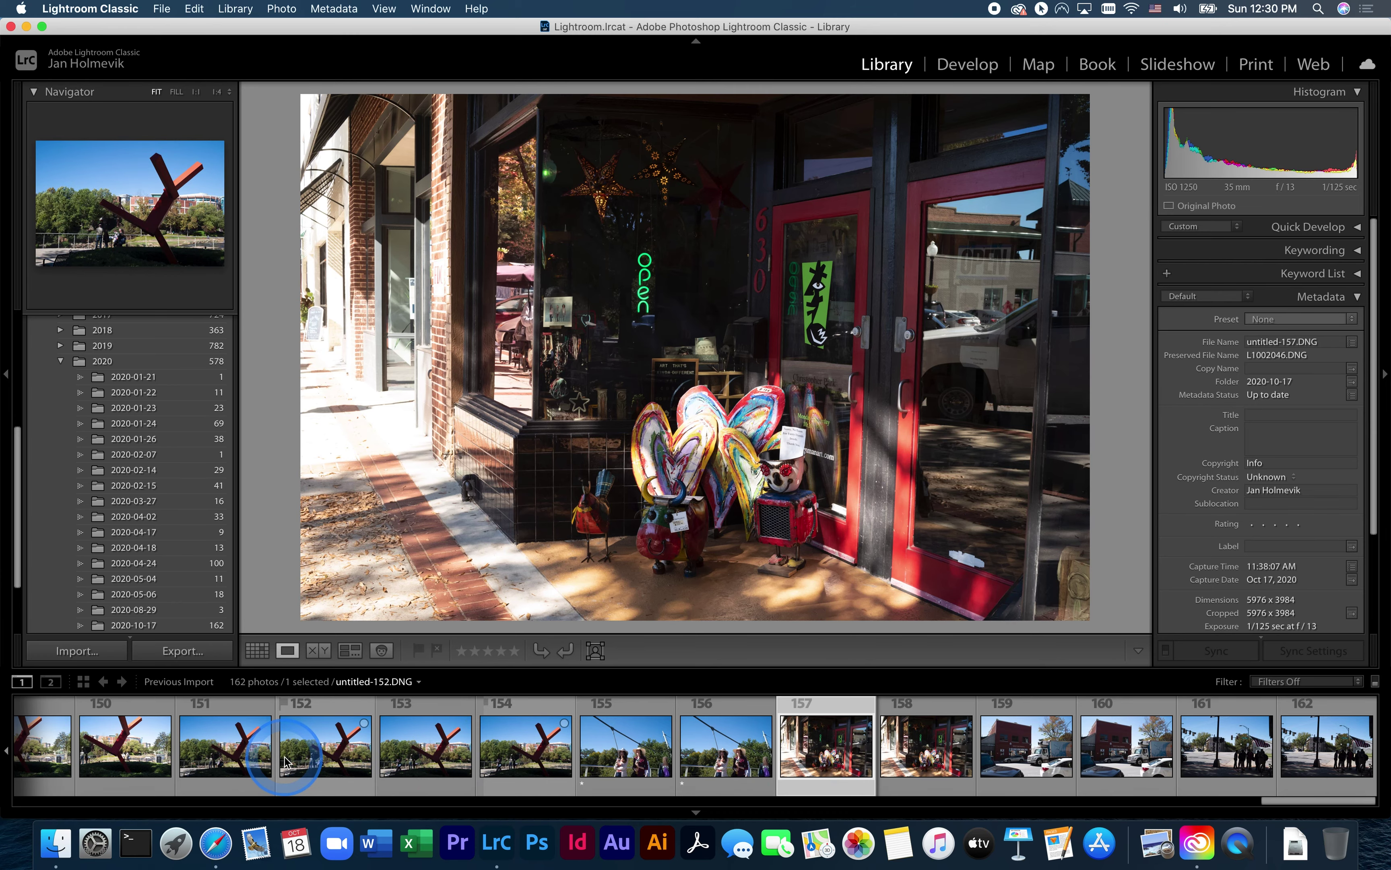
{"action": "scroll", "coordinate": [285, 762], "scroll_direction": "left", "scroll_amount": 5}
{"action": "scroll", "coordinate": [286, 762], "scroll_direction": "left", "scroll_amount": 15}
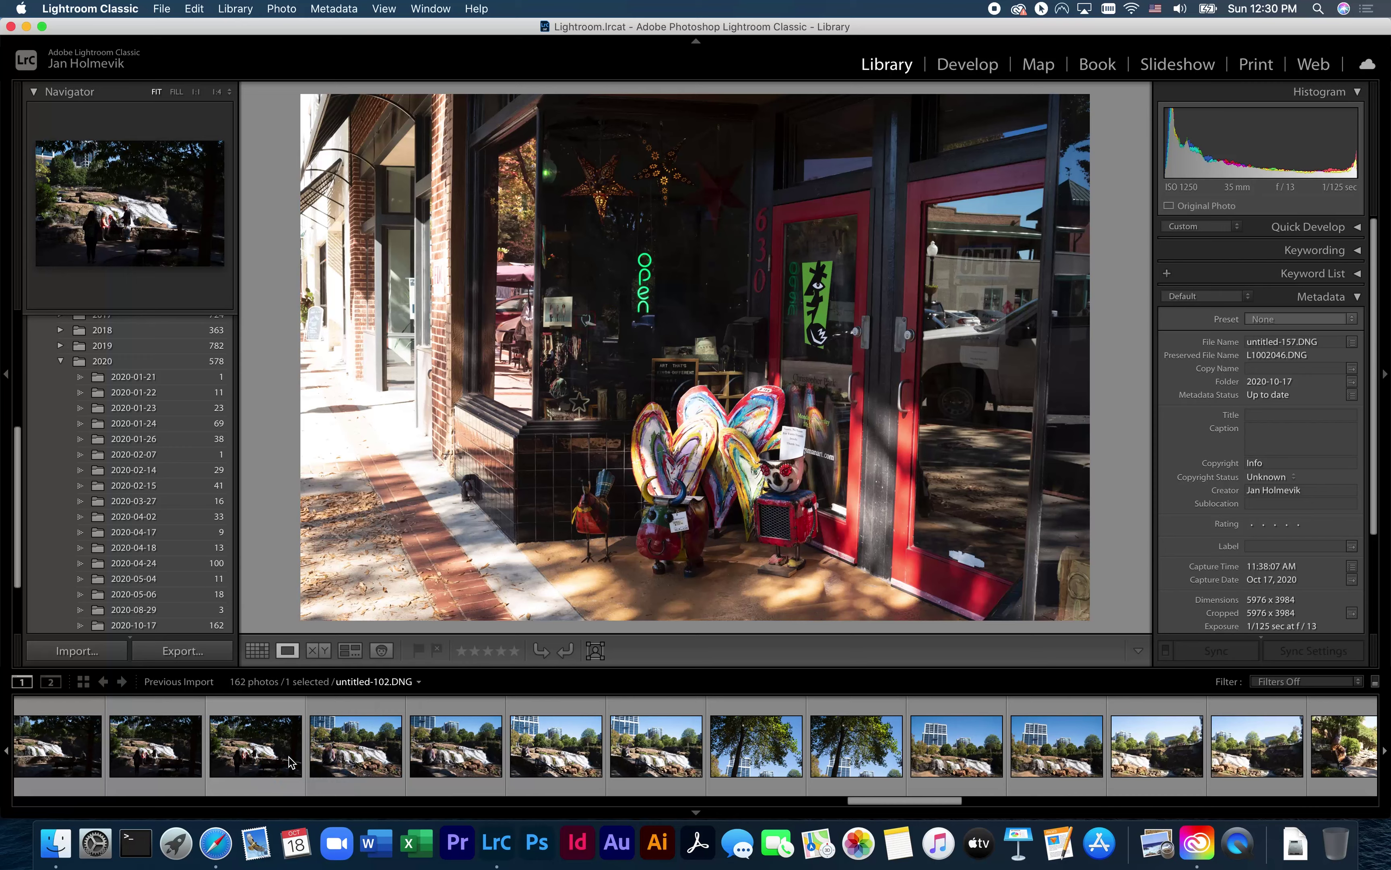
{"action": "left_click", "coordinate": [344, 767]}
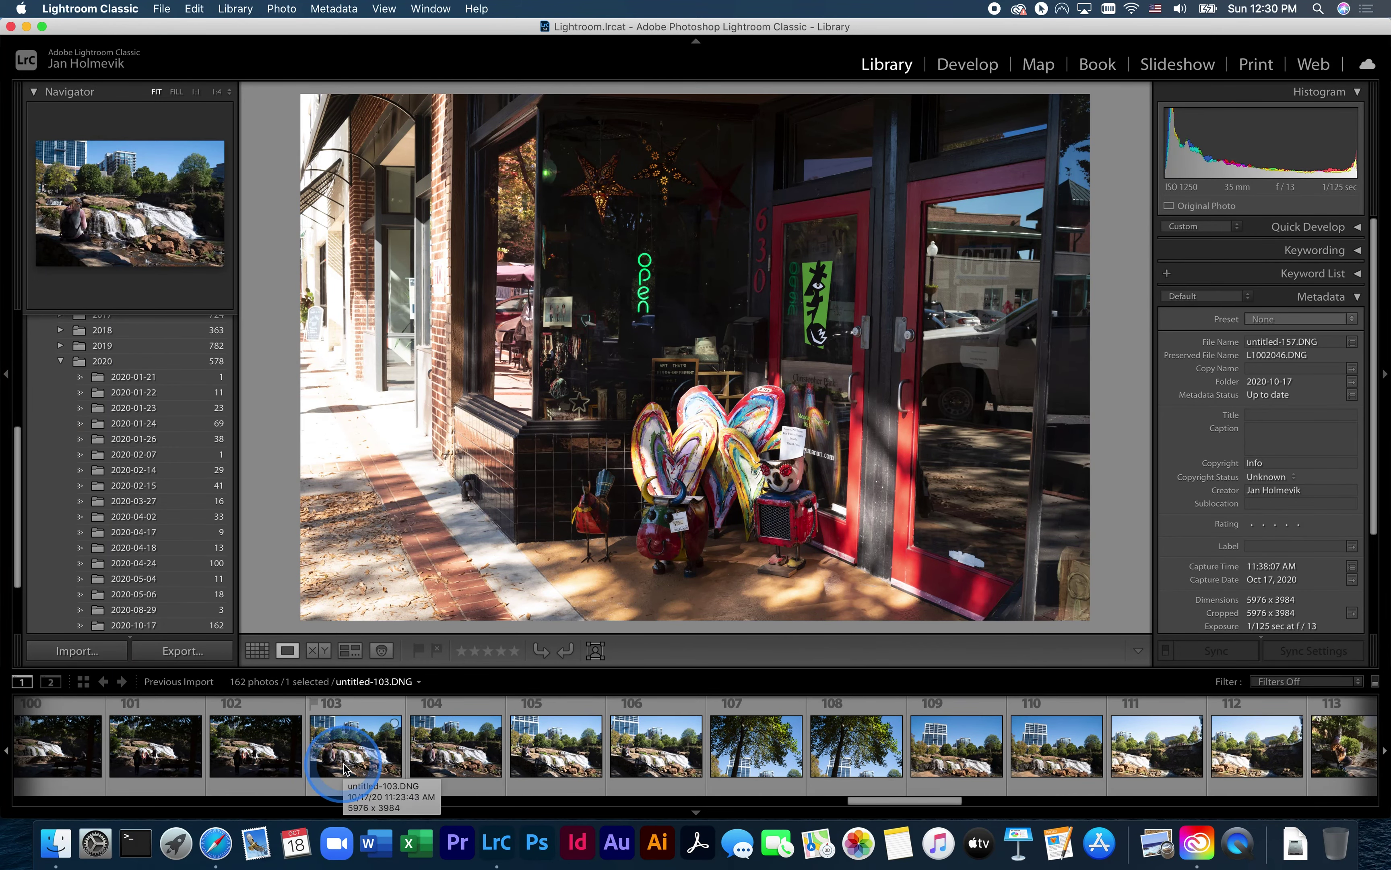
{"action": "scroll", "coordinate": [344, 766], "scroll_direction": "right", "scroll_amount": 3}
{"action": "scroll", "coordinate": [350, 770], "scroll_direction": "left", "scroll_amount": 5}
{"action": "left_click", "coordinate": [234, 753]}
{"action": "left_click", "coordinate": [154, 754]}
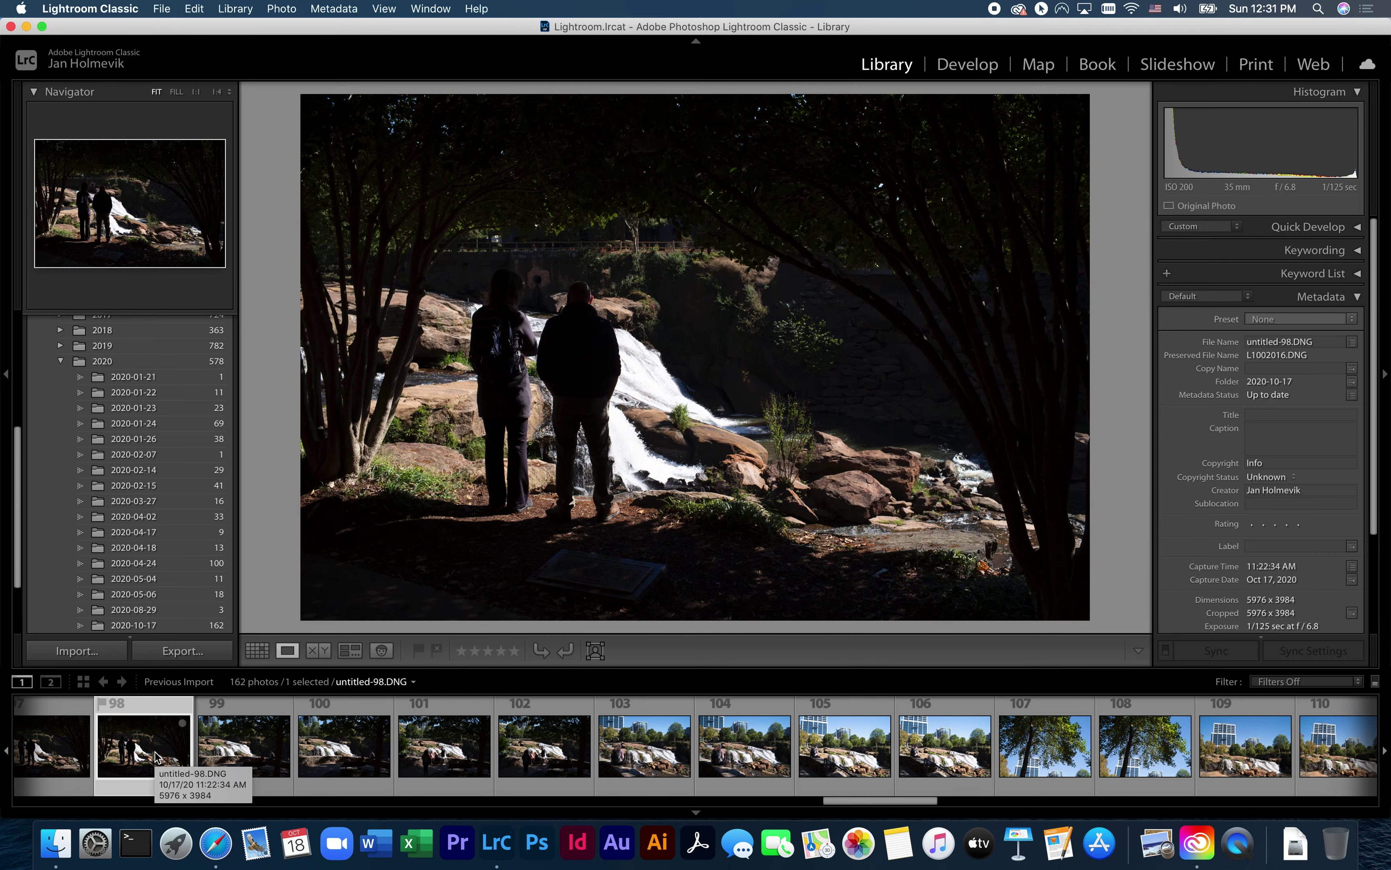
Step: Review the reject flags along the filmstrip from the first photo to about photo 63
{"action": "scroll", "coordinate": [156, 756], "scroll_direction": "left", "scroll_amount": 10}
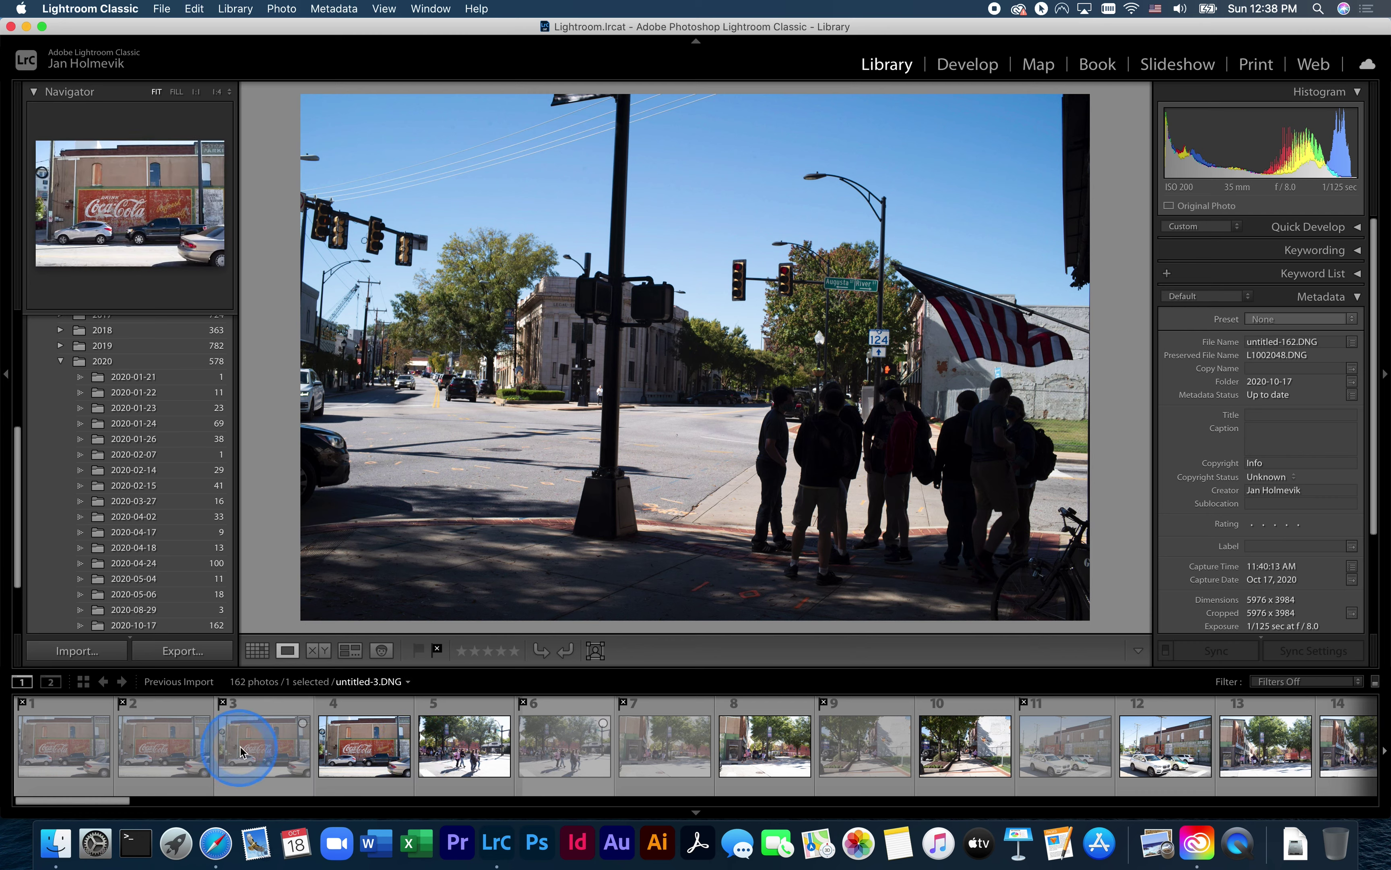
{"action": "scroll", "coordinate": [813, 747], "scroll_direction": "right", "scroll_amount": 10}
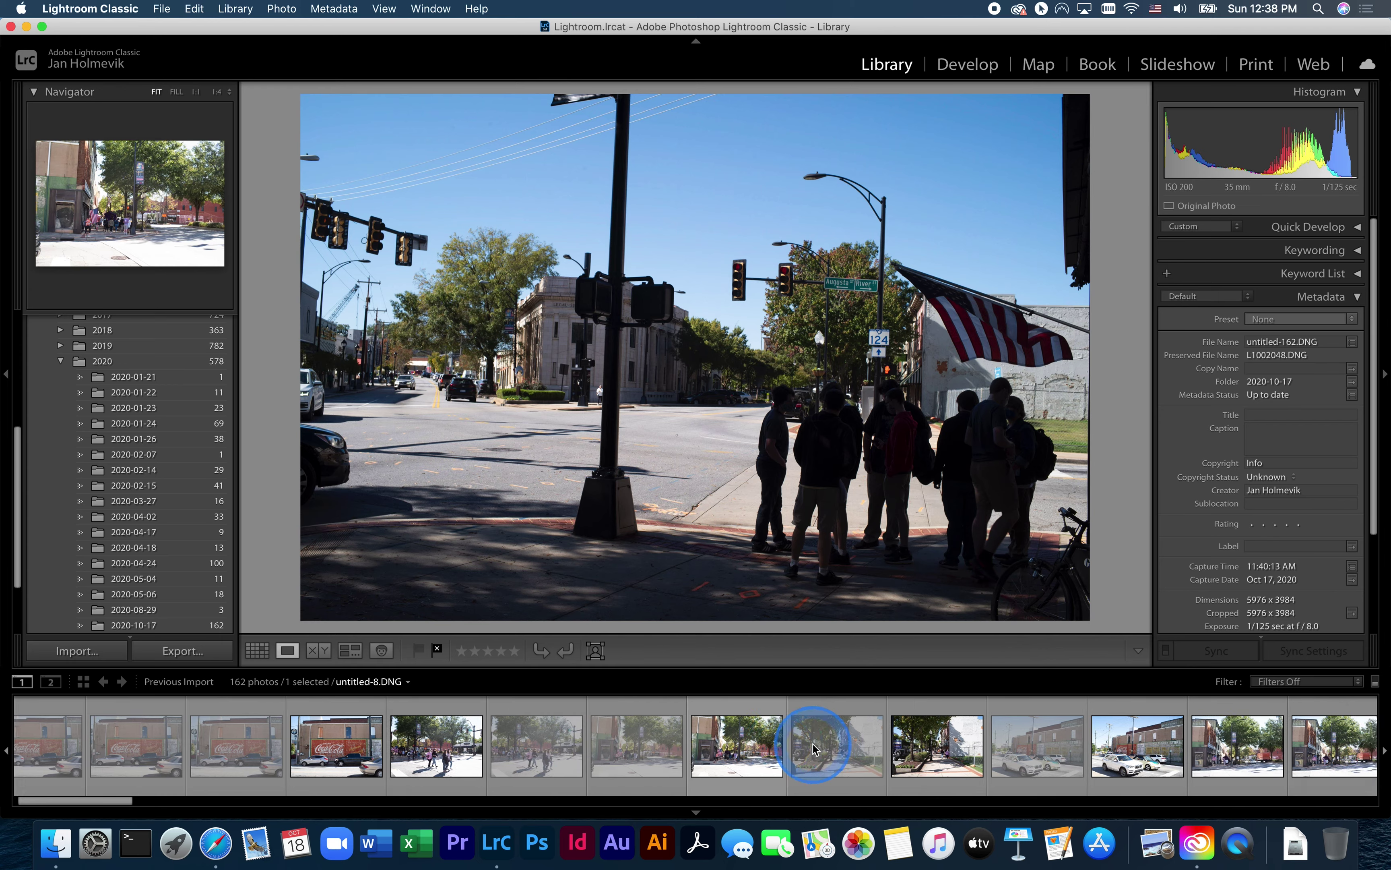
{"action": "scroll", "coordinate": [814, 748], "scroll_direction": "right", "scroll_amount": 12}
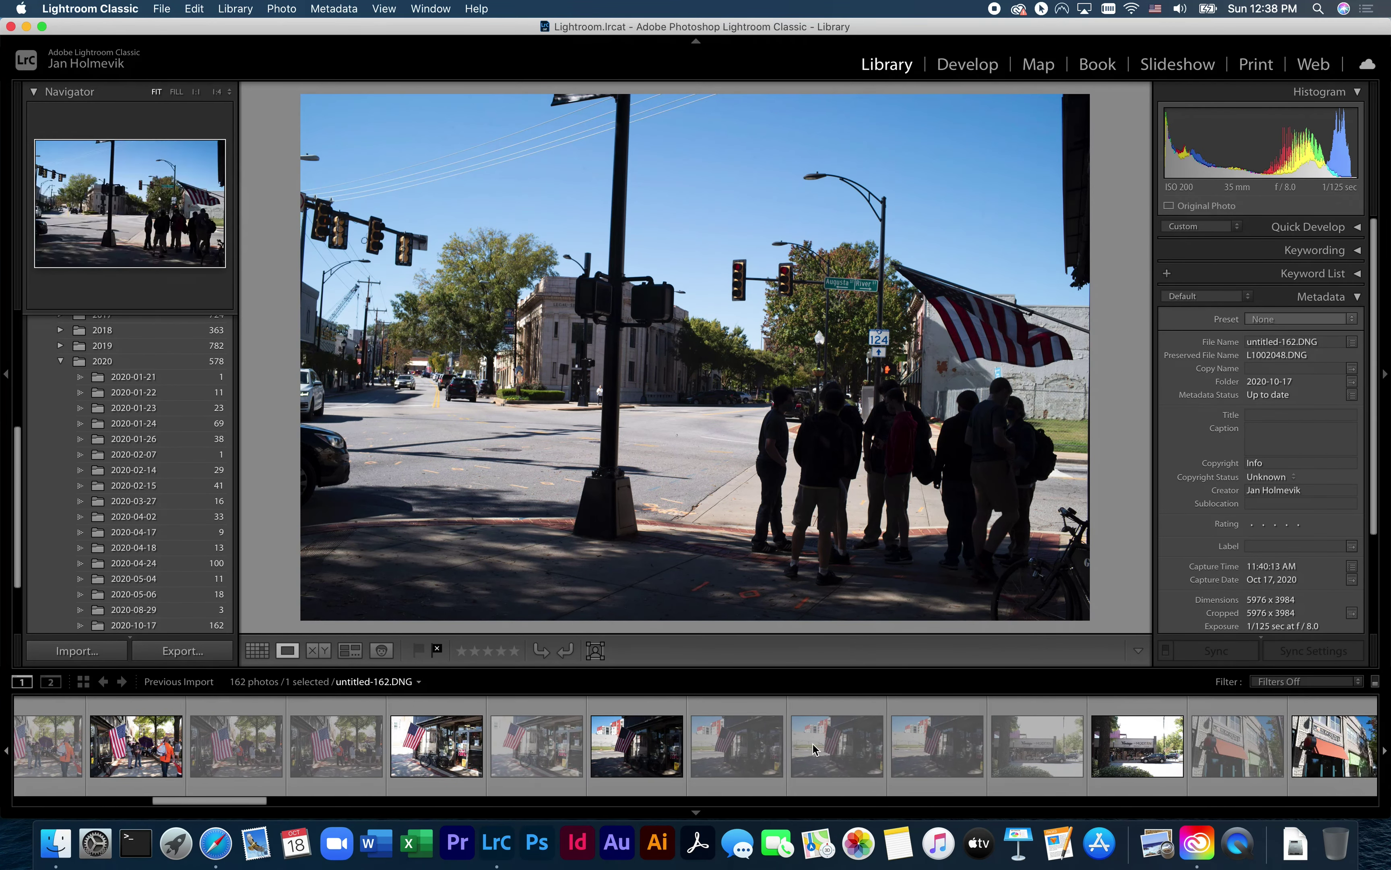
{"action": "scroll", "coordinate": [813, 747], "scroll_direction": "right", "scroll_amount": 2}
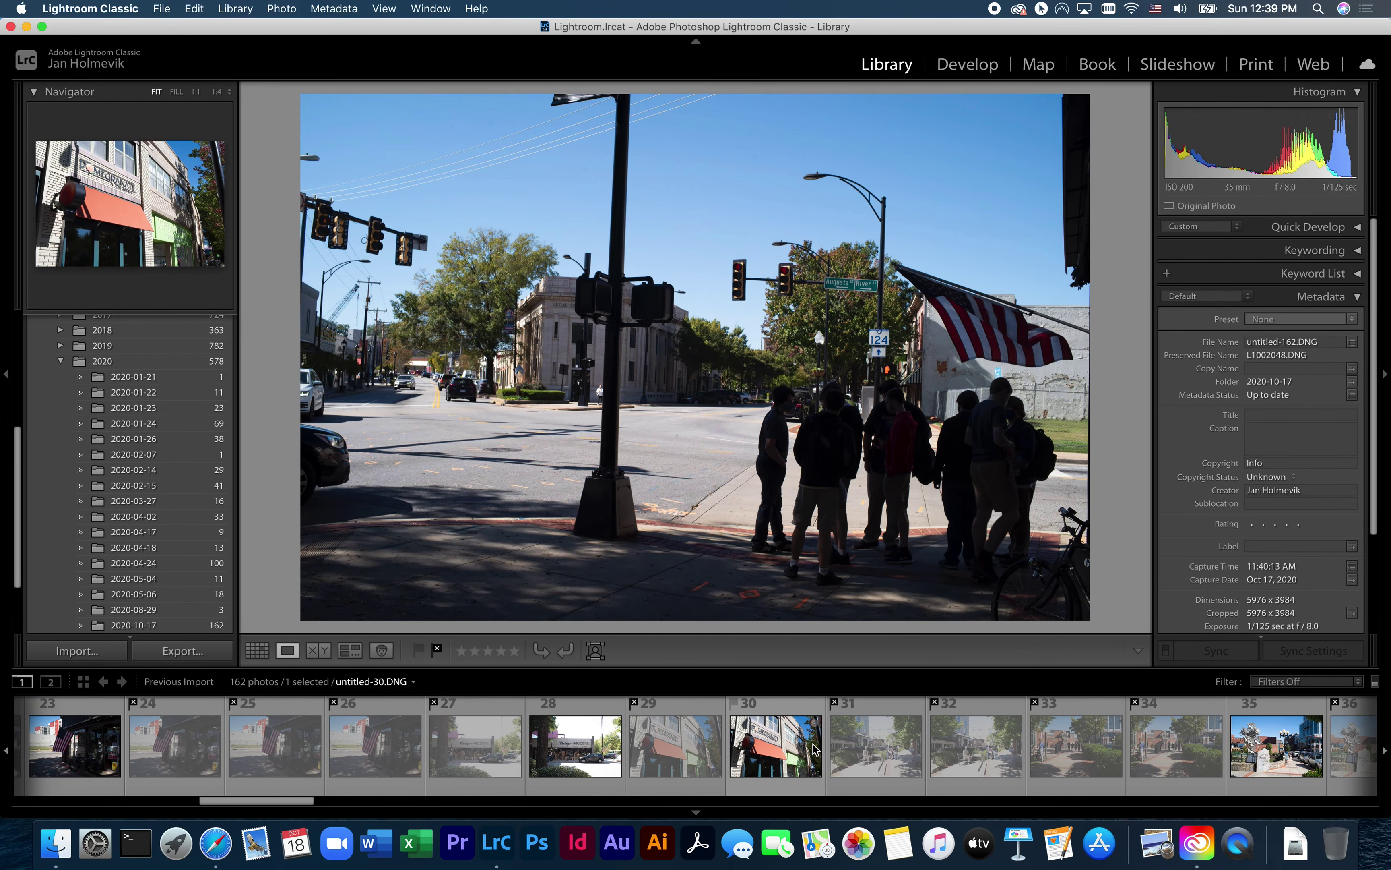
{"action": "scroll", "coordinate": [814, 747], "scroll_direction": "right", "scroll_amount": 11}
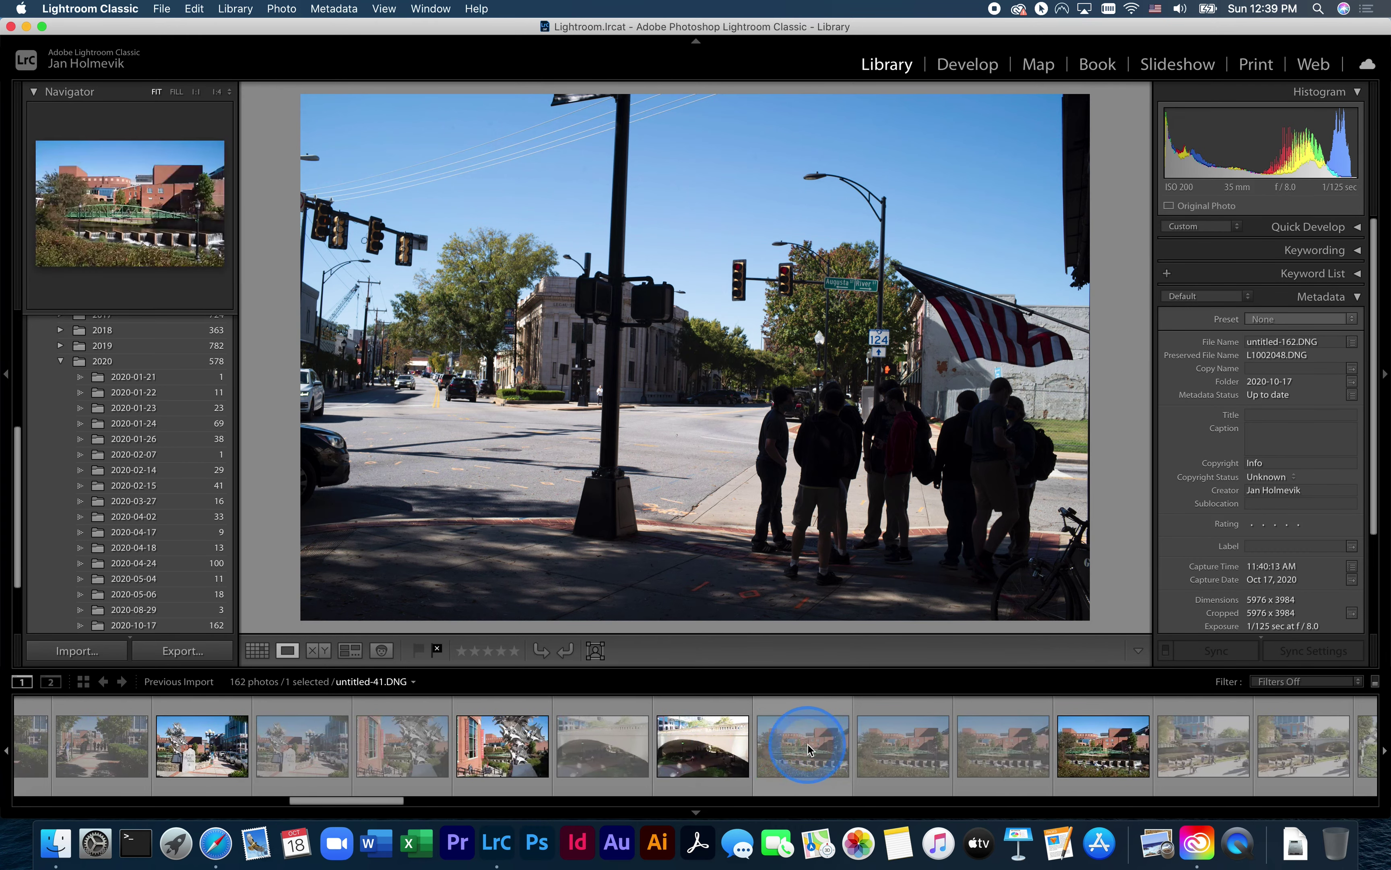
{"action": "scroll", "coordinate": [808, 747], "scroll_direction": "right", "scroll_amount": 6}
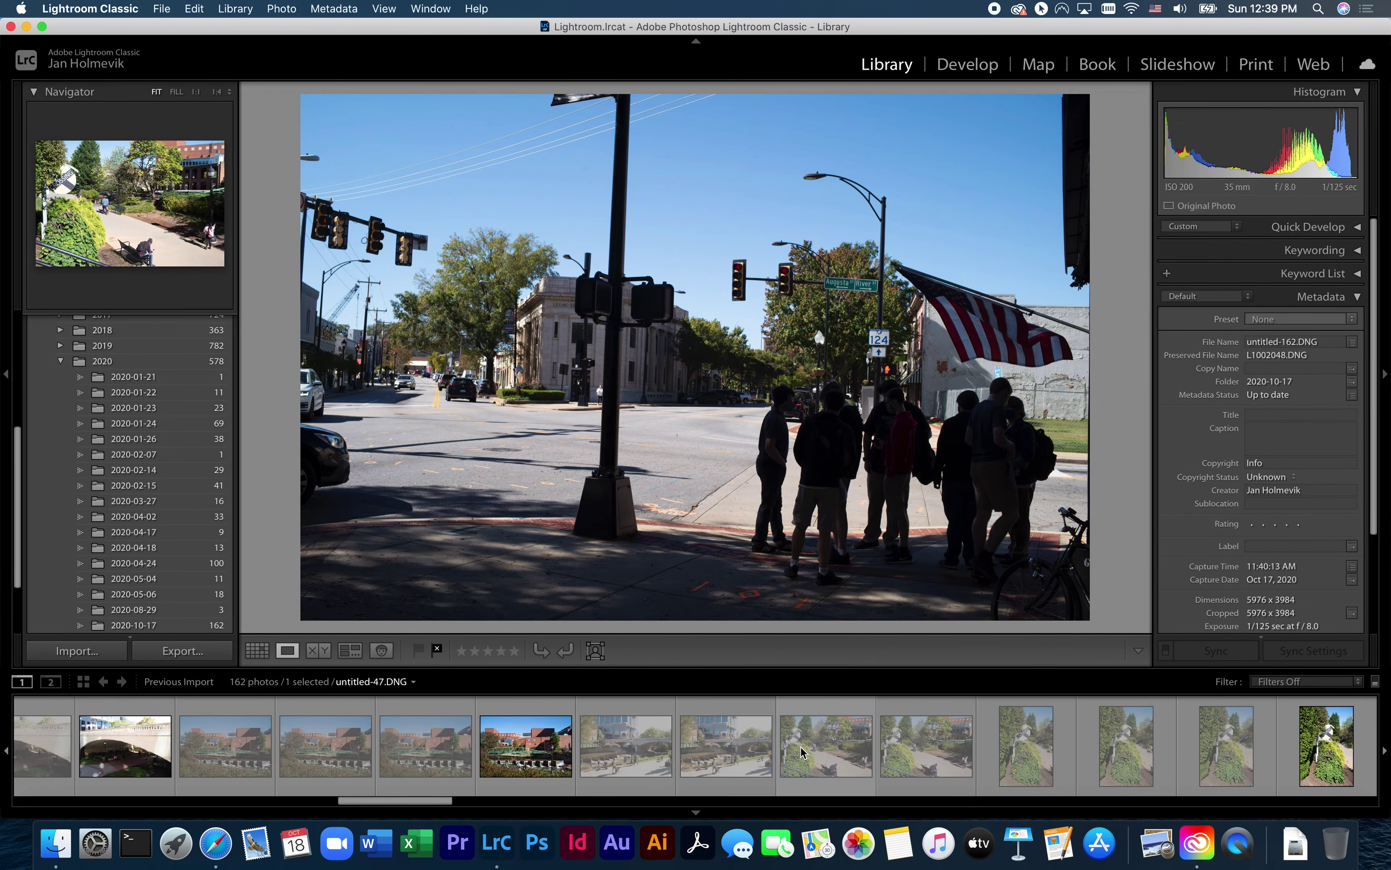
{"action": "scroll", "coordinate": [802, 750], "scroll_direction": "right", "scroll_amount": 11}
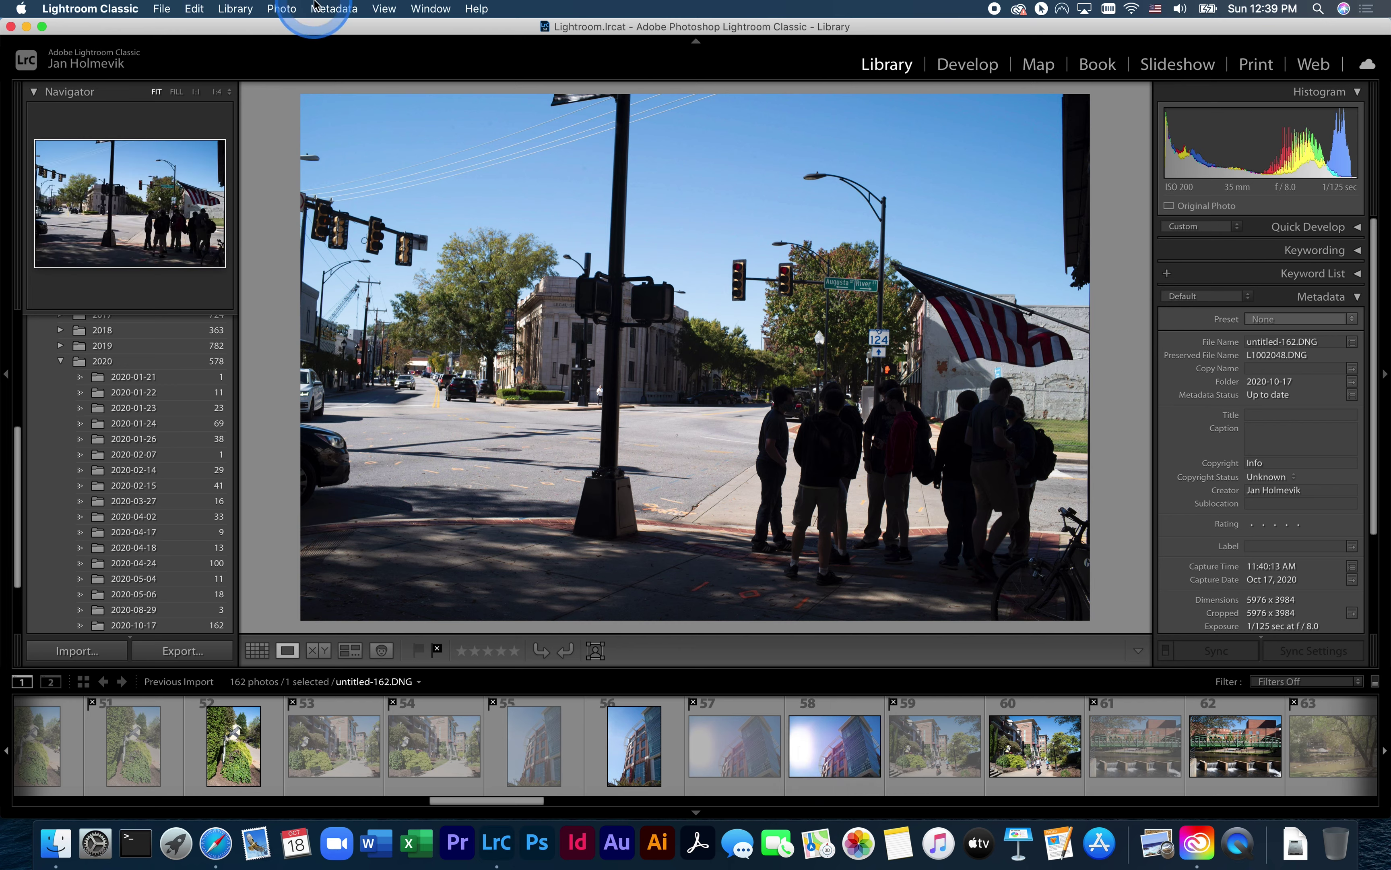
Step: Delete all rejected photos from disk and look over the remaining photos in the filmstrip
{"action": "left_click", "coordinate": [282, 10]}
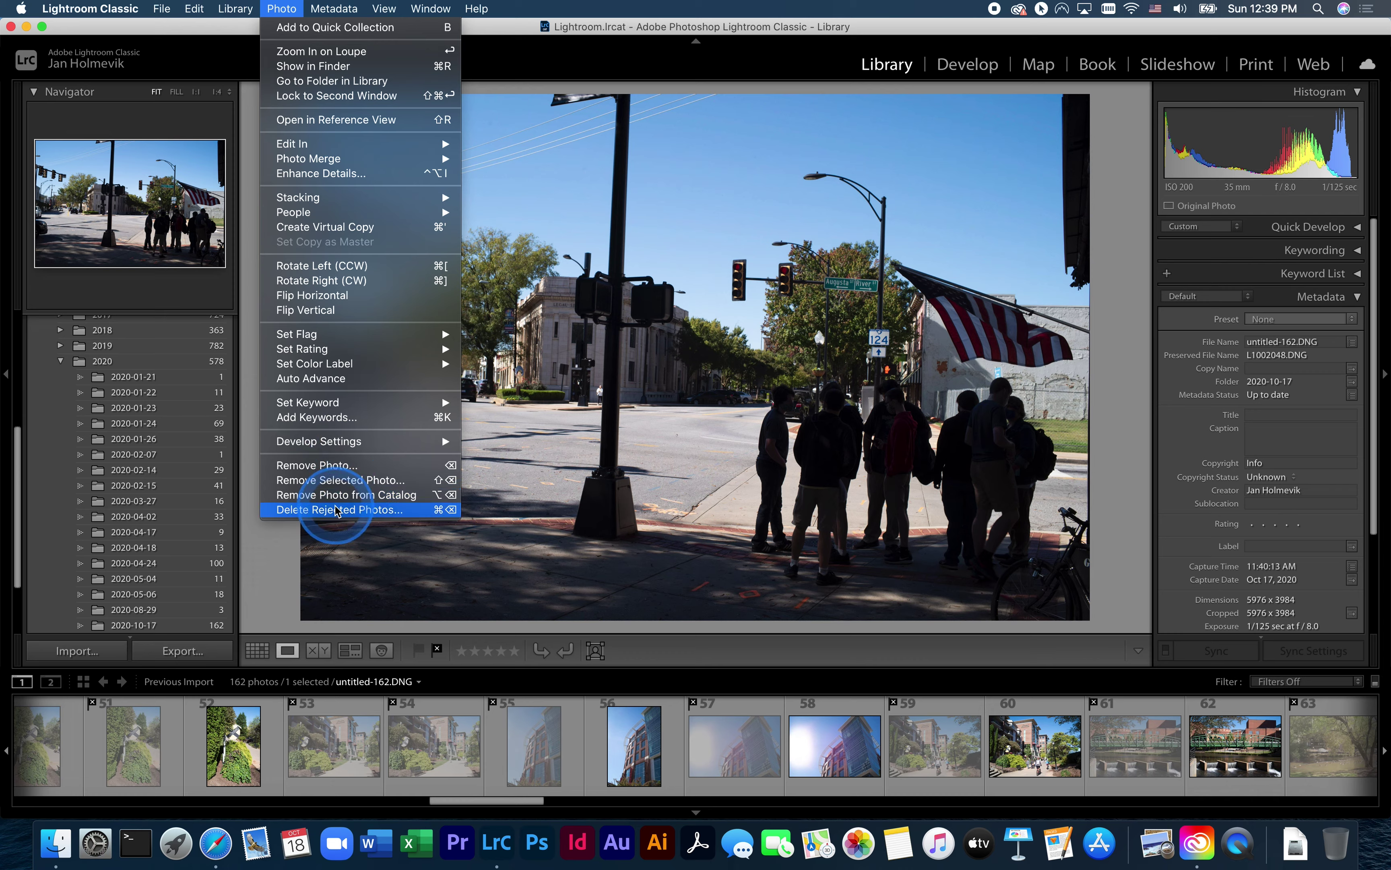
{"action": "key", "text": "shift"}
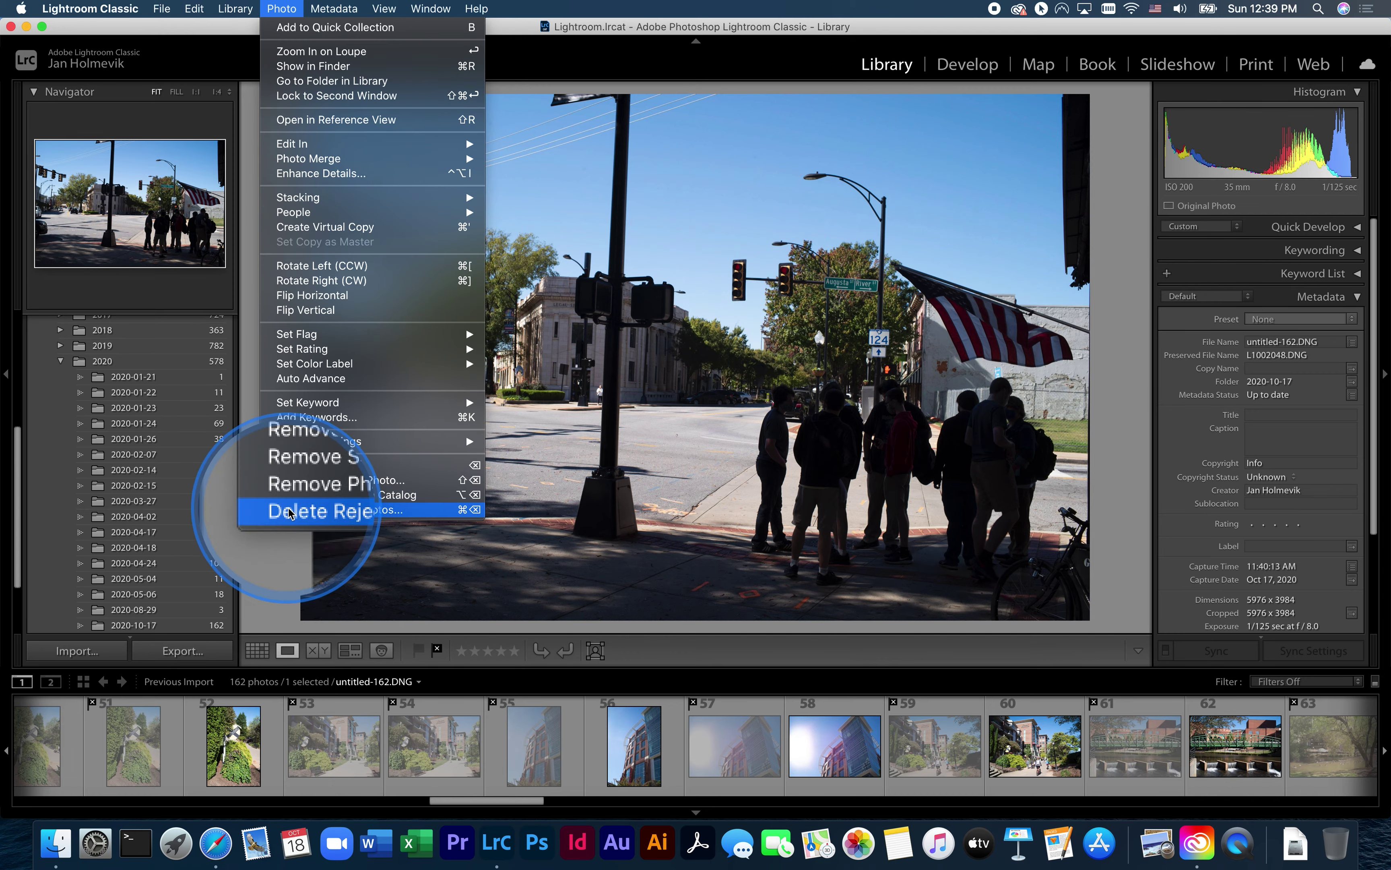
{"action": "left_click", "coordinate": [322, 508]}
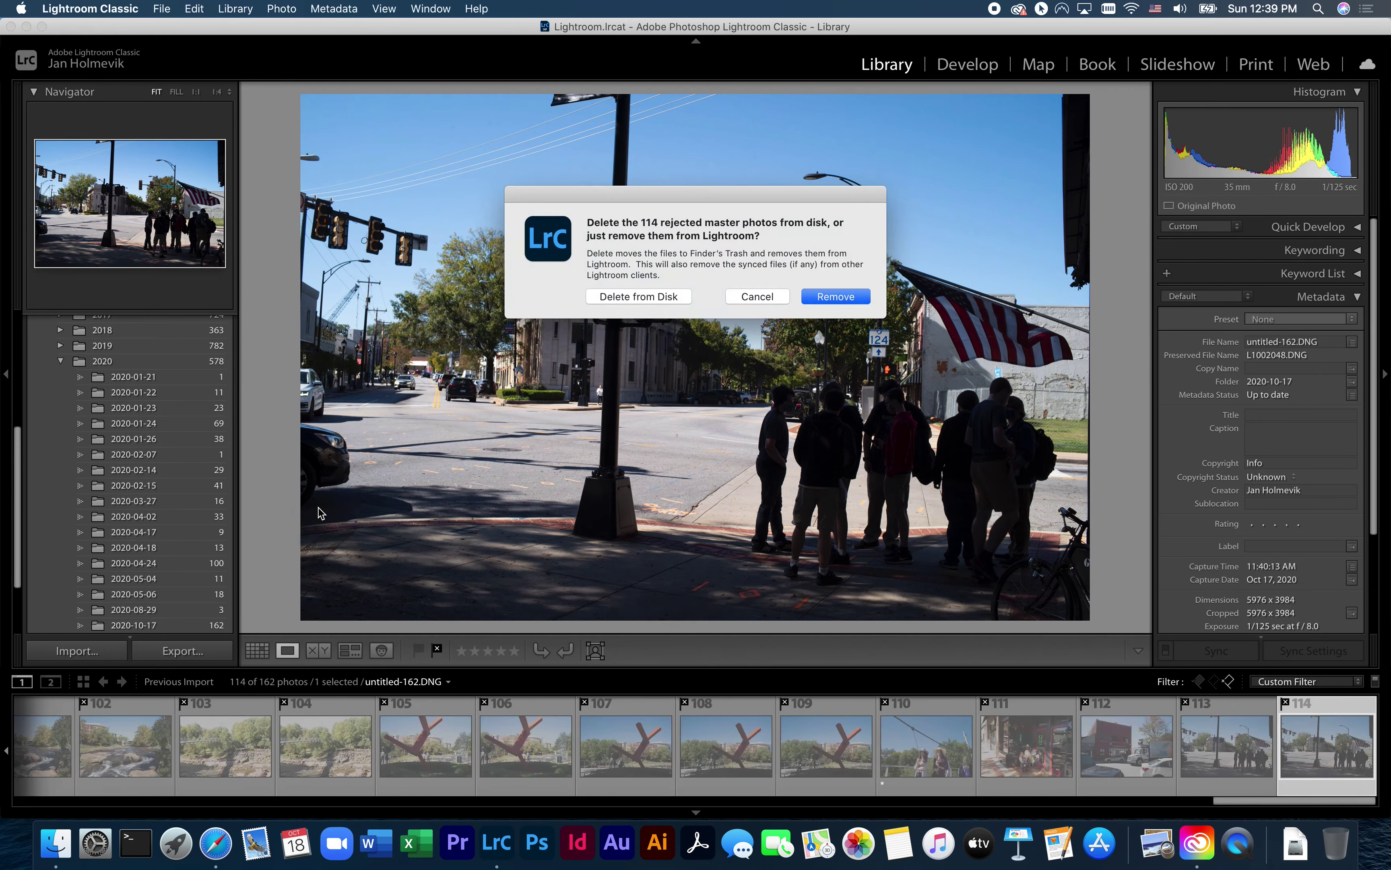
{"action": "left_click", "coordinate": [639, 298]}
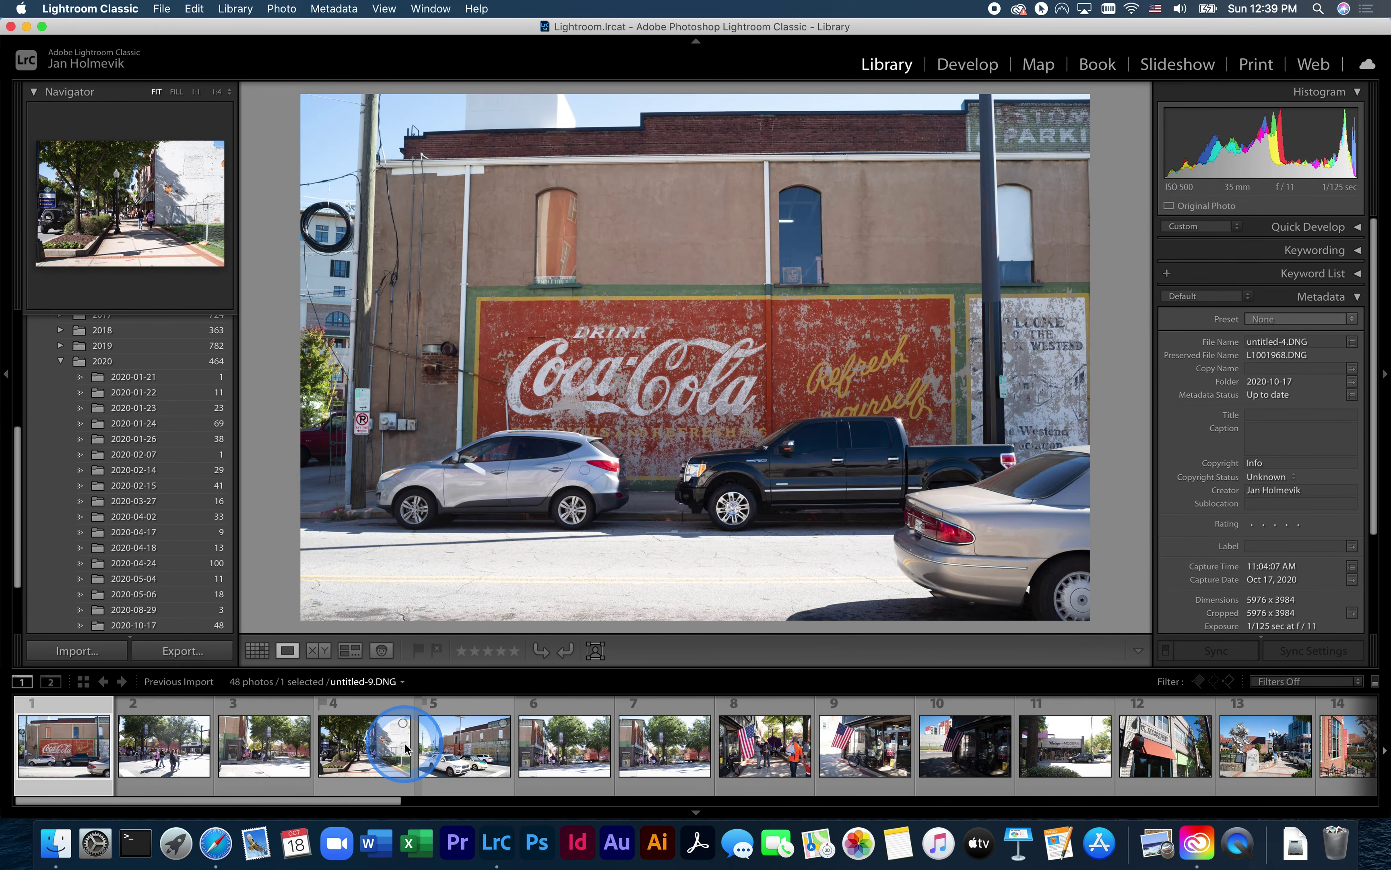
{"action": "scroll", "coordinate": [406, 748], "scroll_direction": "right", "scroll_amount": 10}
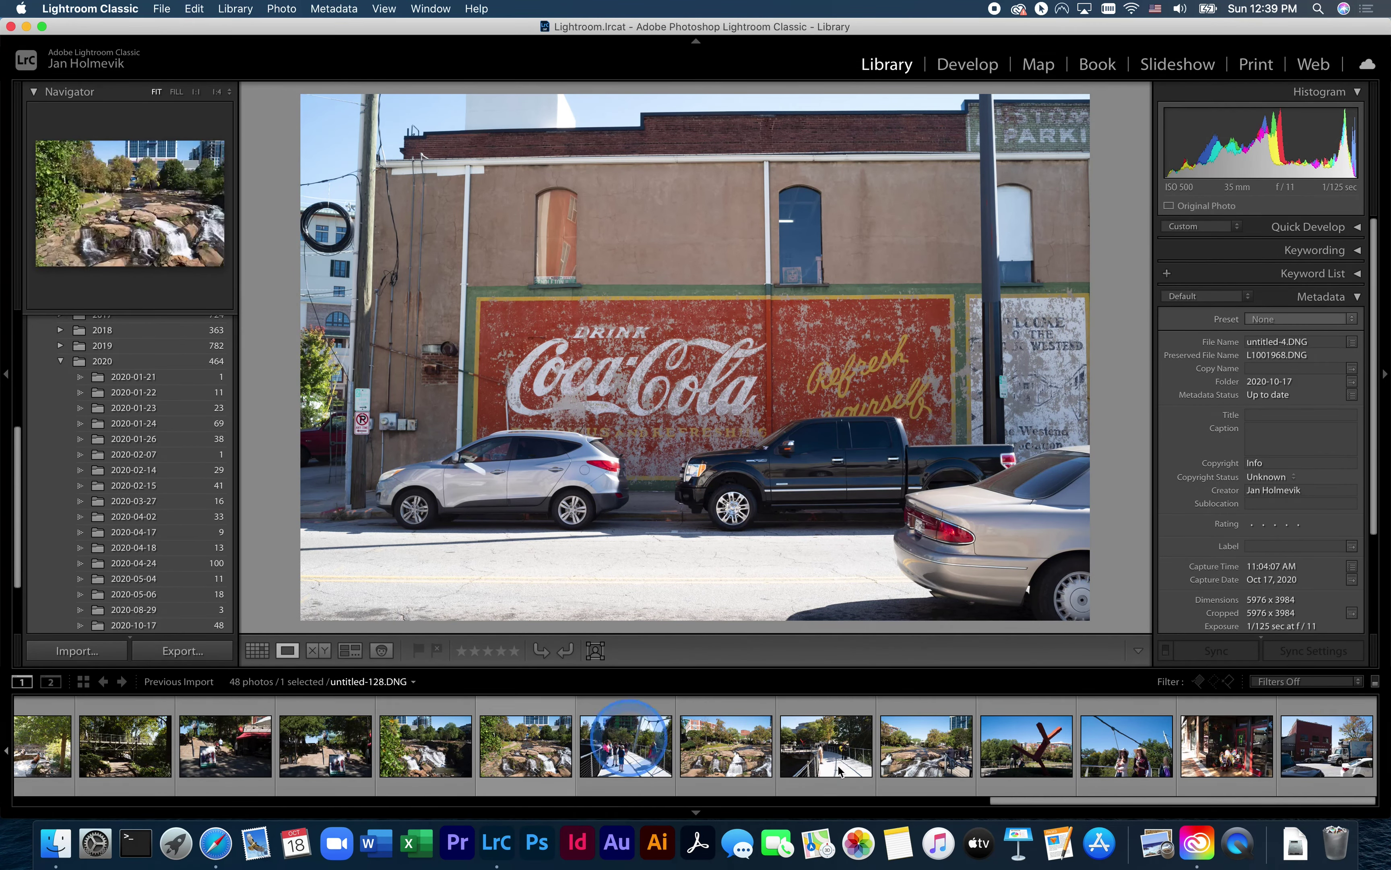